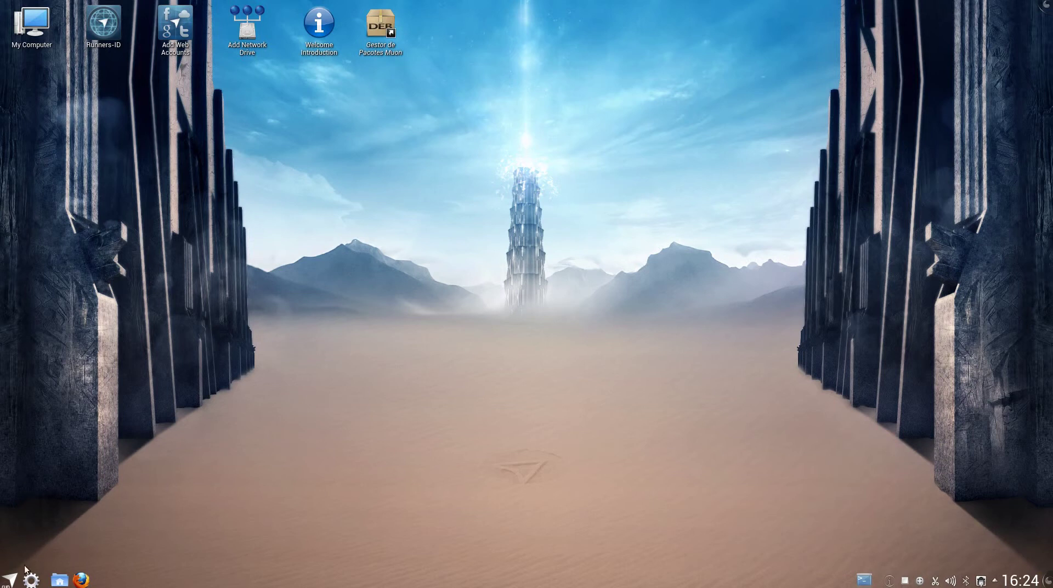
# - Find and launch Synaptic Package Manager, entering the account password to grant administrative privileges
pyautogui.click(9, 579)
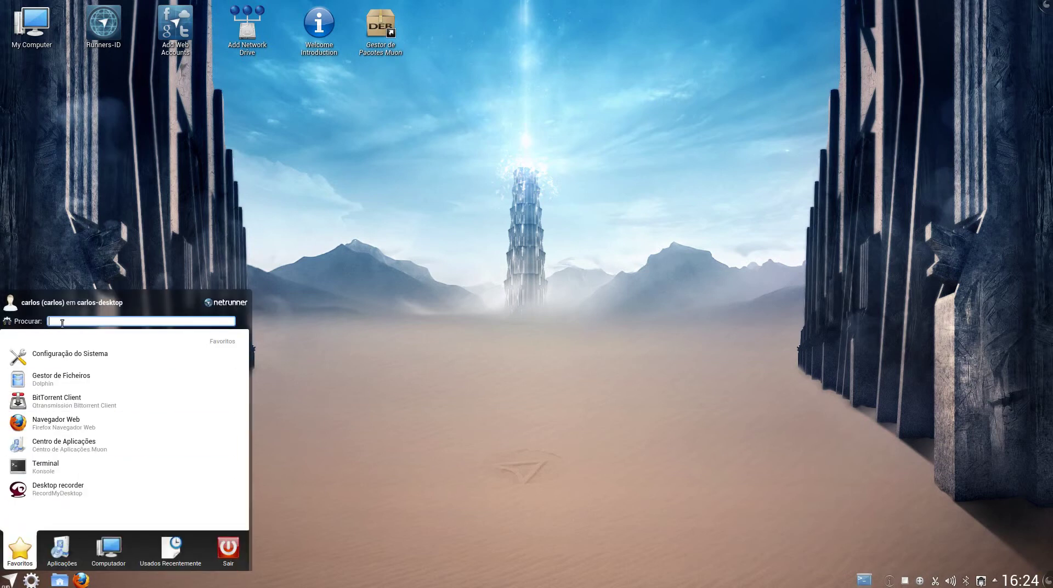
pyautogui.write('sy')
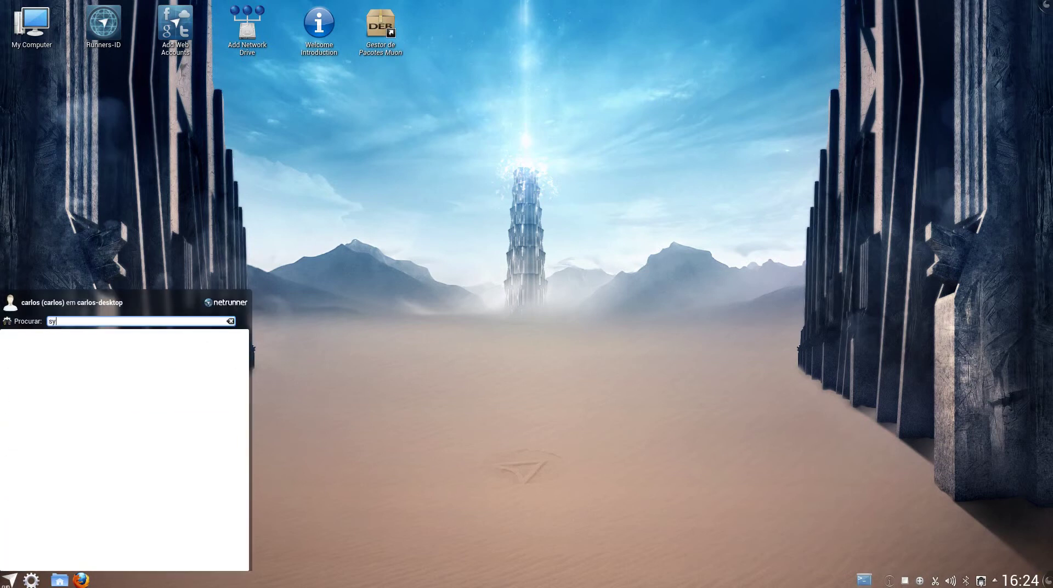
pyautogui.write('nap')
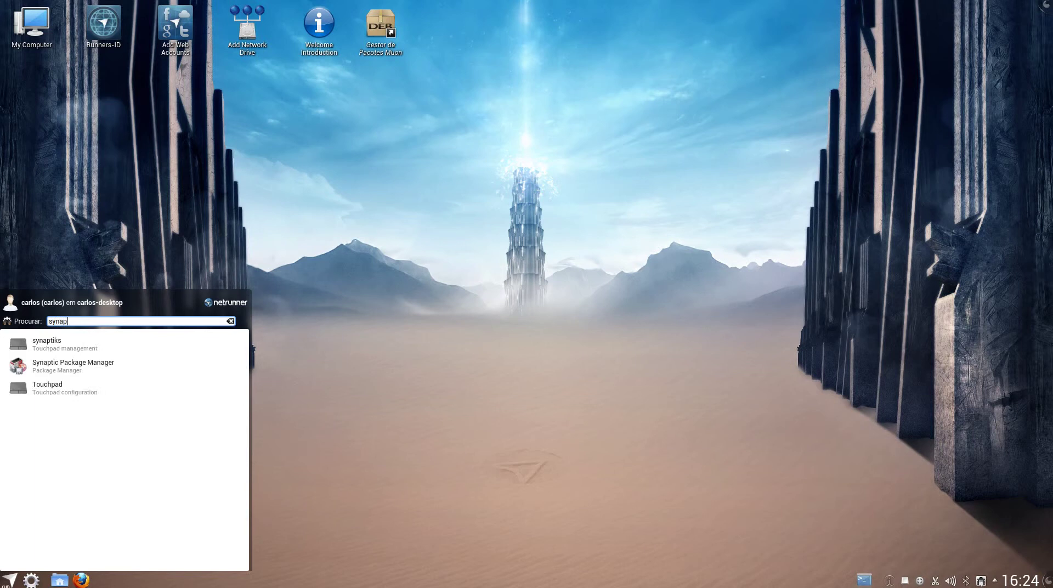
pyautogui.click(71, 369)
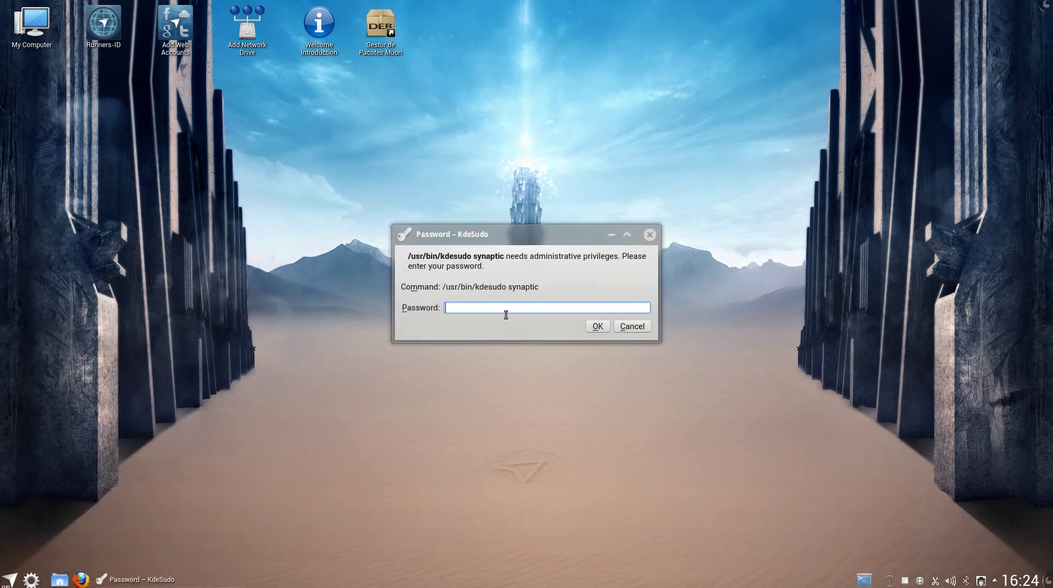
pyautogui.write('*')
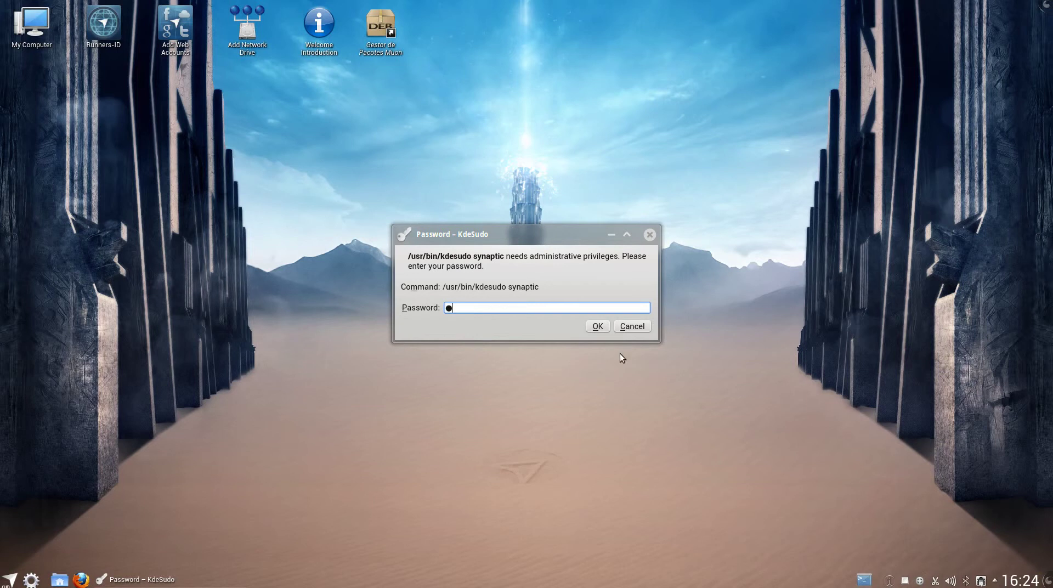
pyautogui.click(594, 327)
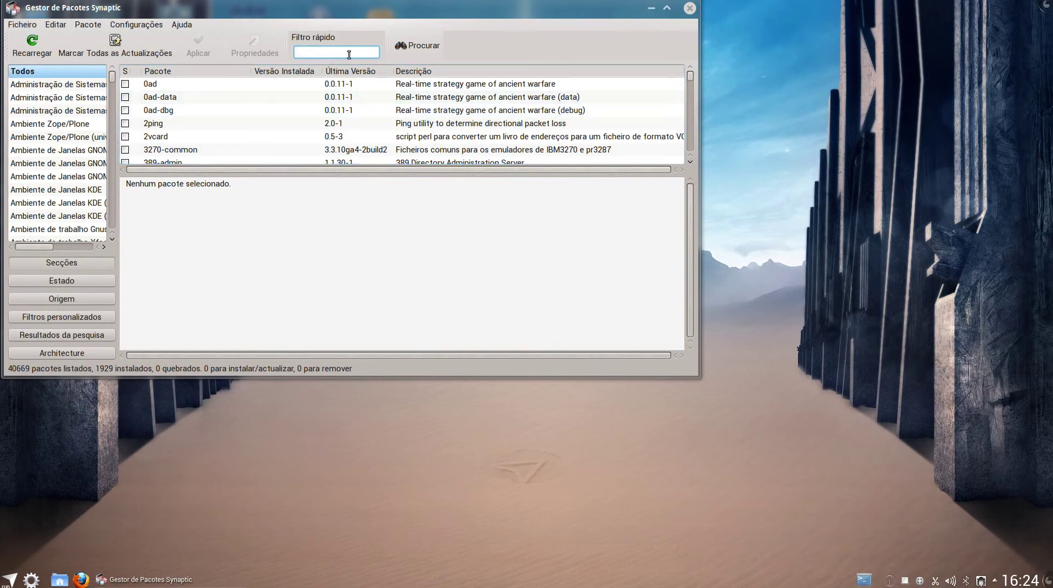
# - Filter the package list by "compiz" and mark compiz-plugins-extra for installation
pyautogui.write('compiz')
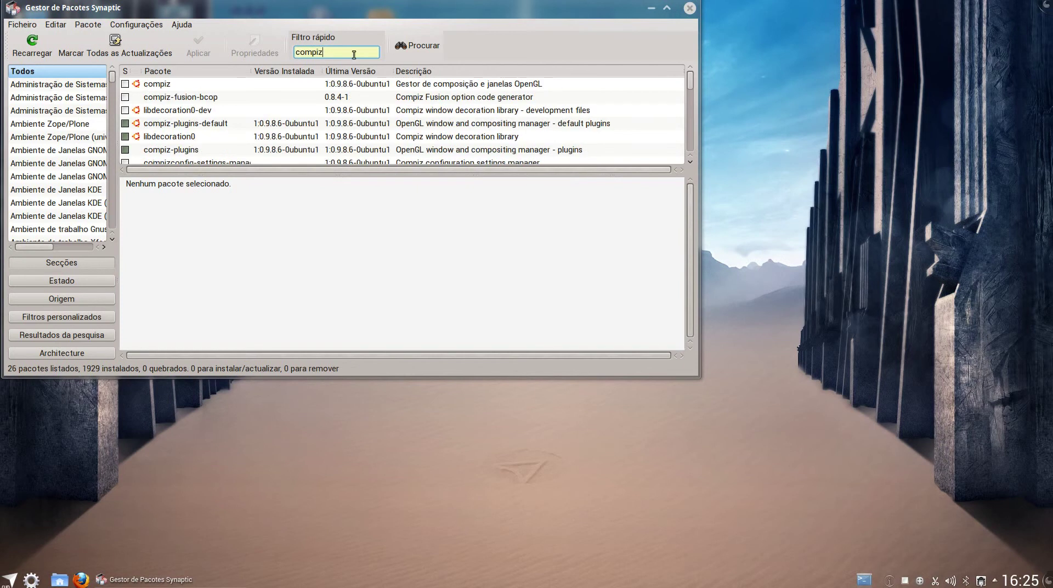
pyautogui.click(667, 9)
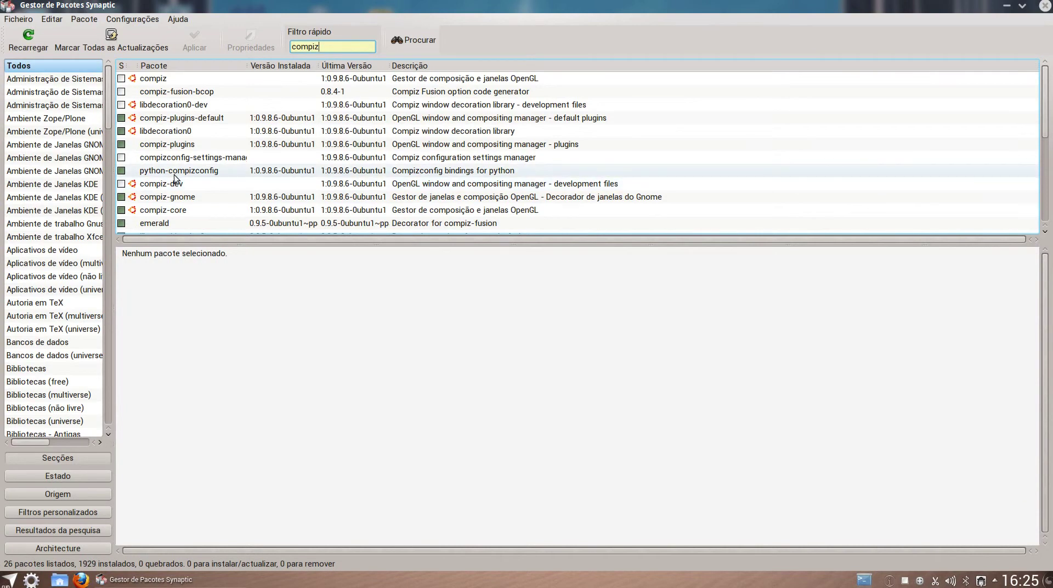
pyautogui.scroll(-1, 242, 173)
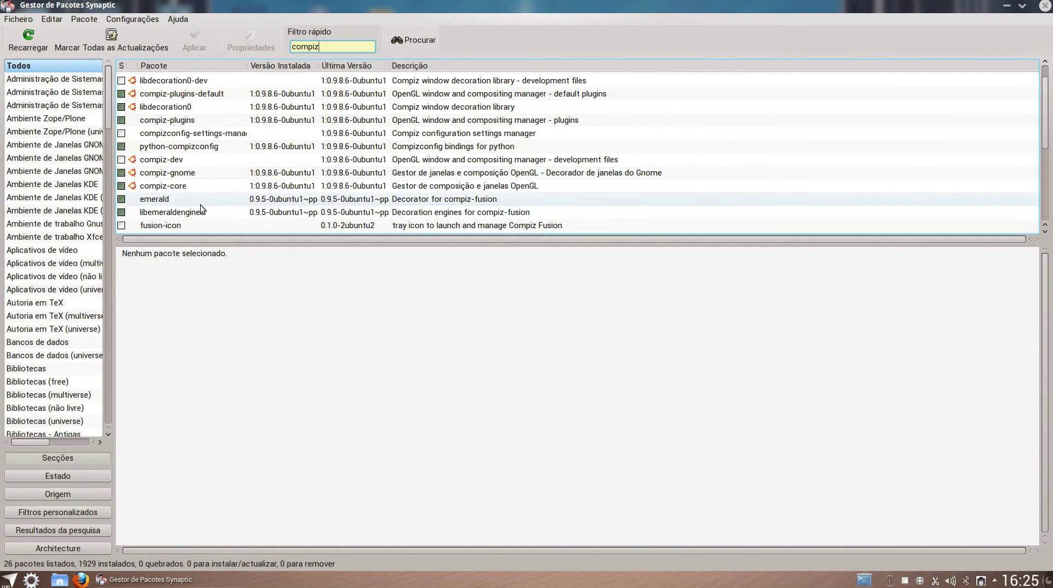
pyautogui.scroll(-1, 221, 186)
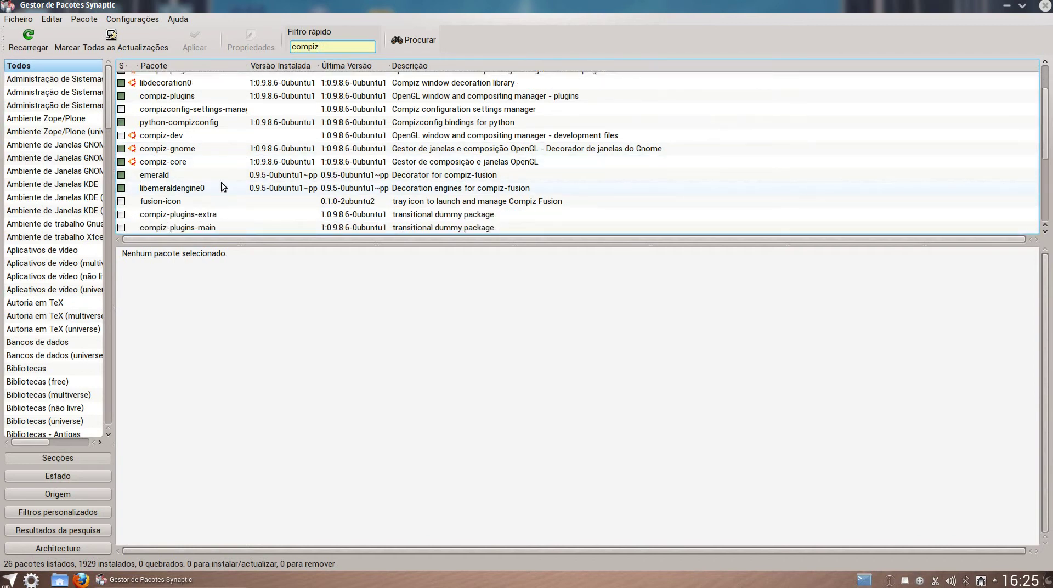
pyautogui.scroll(-1, 221, 182)
pyautogui.click(121, 190)
pyautogui.click(148, 216)
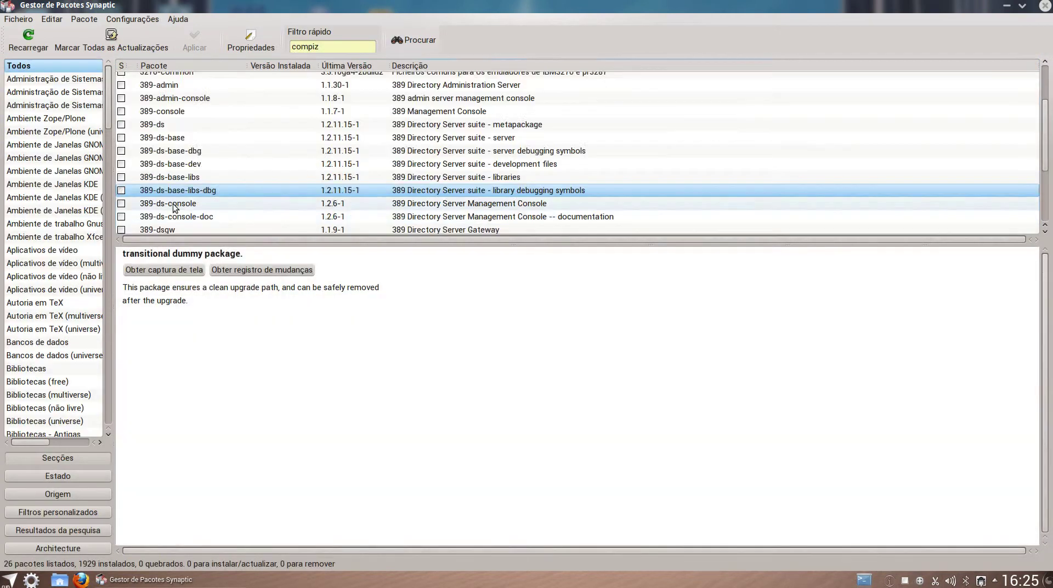
# - Mark the Compiz configuration settings manager package for installation
pyautogui.scroll(2, 236, 205)
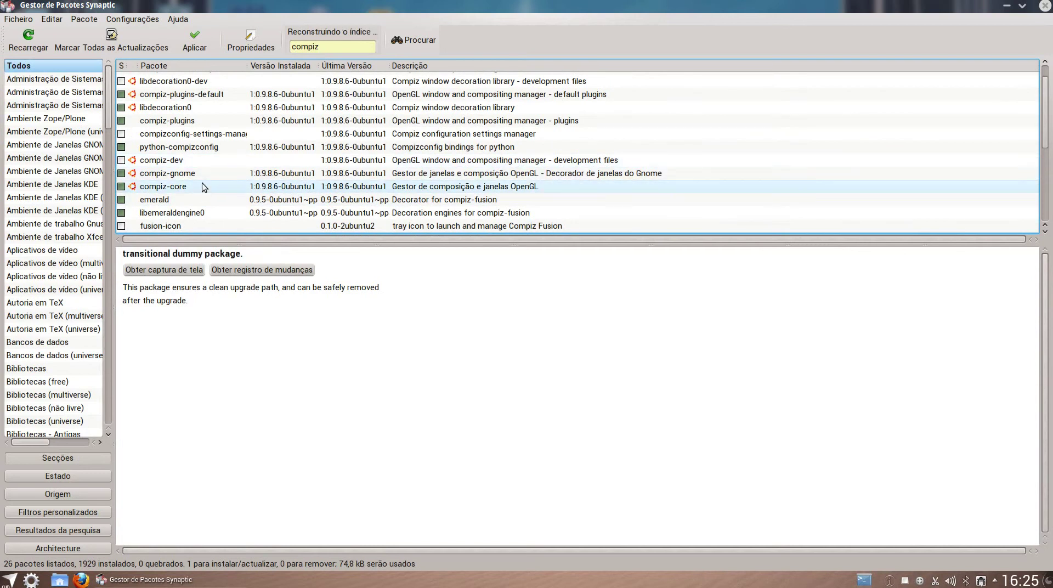
pyautogui.click(121, 134)
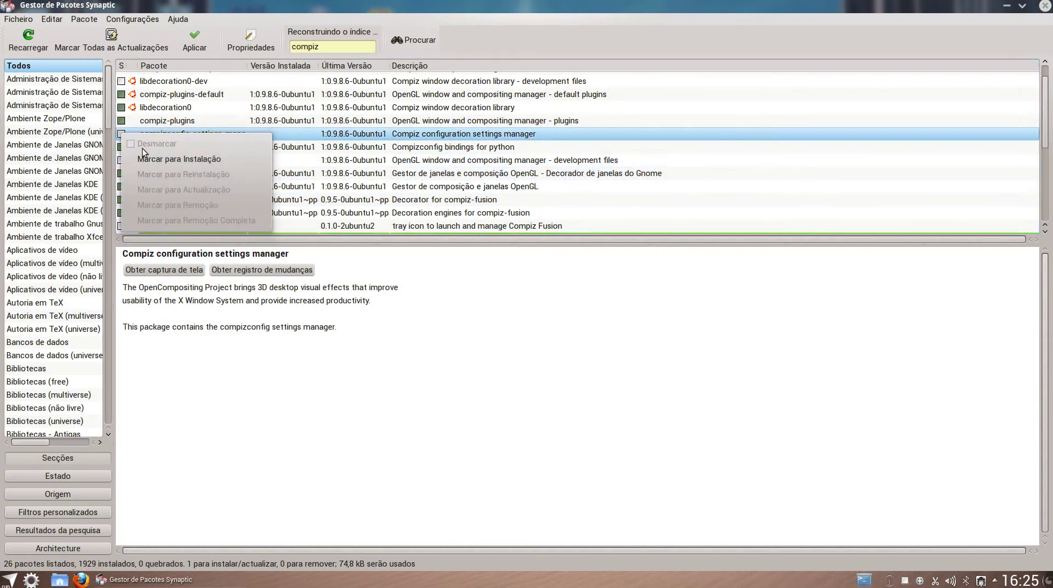
pyautogui.click(153, 159)
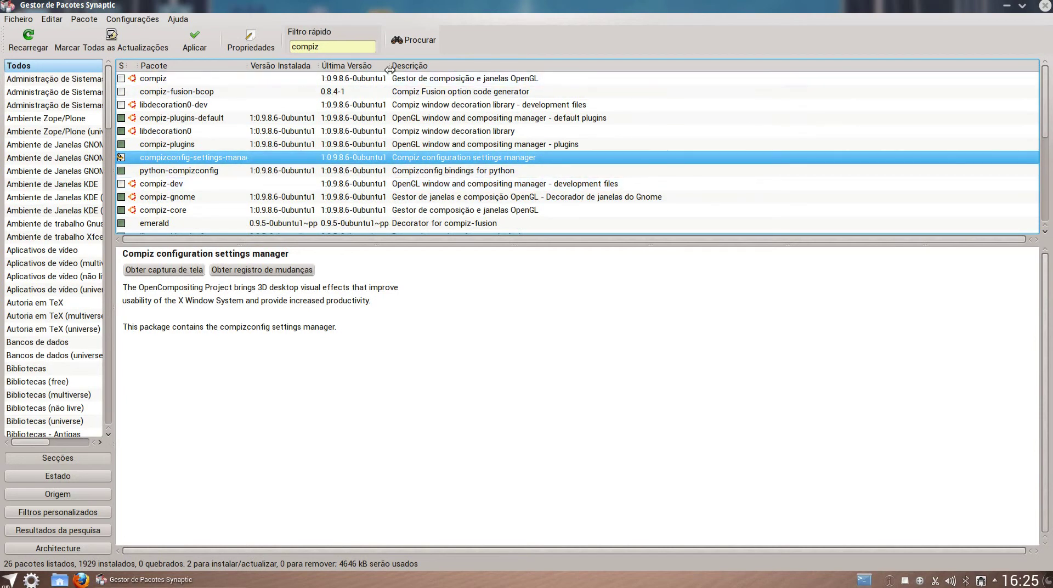
# - Check the rest of the compiz package list and apply the marked installations
pyautogui.scroll(-1, 258, 151)
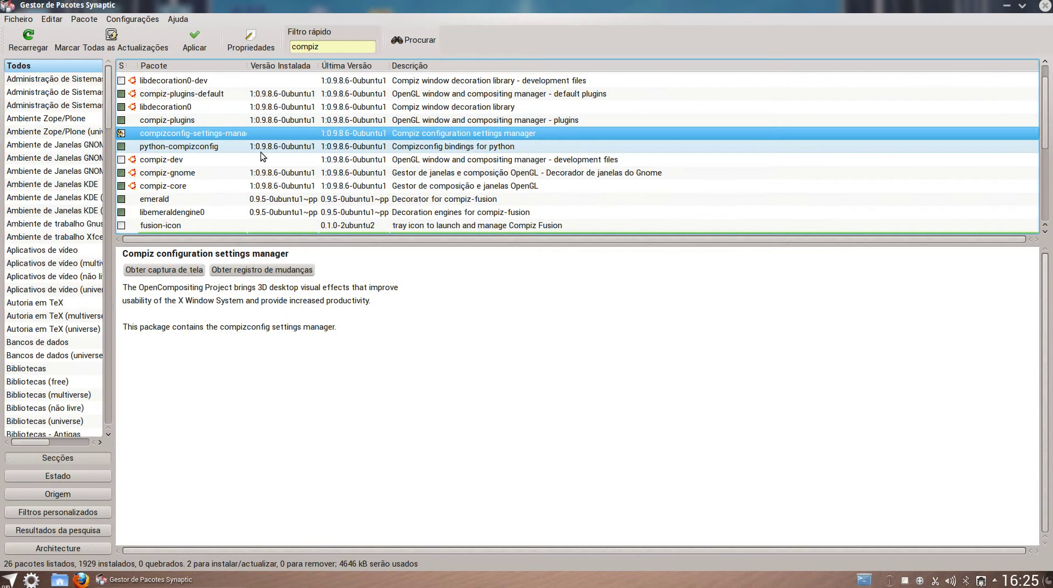
pyautogui.scroll(-2, 260, 153)
pyautogui.scroll(-1, 262, 155)
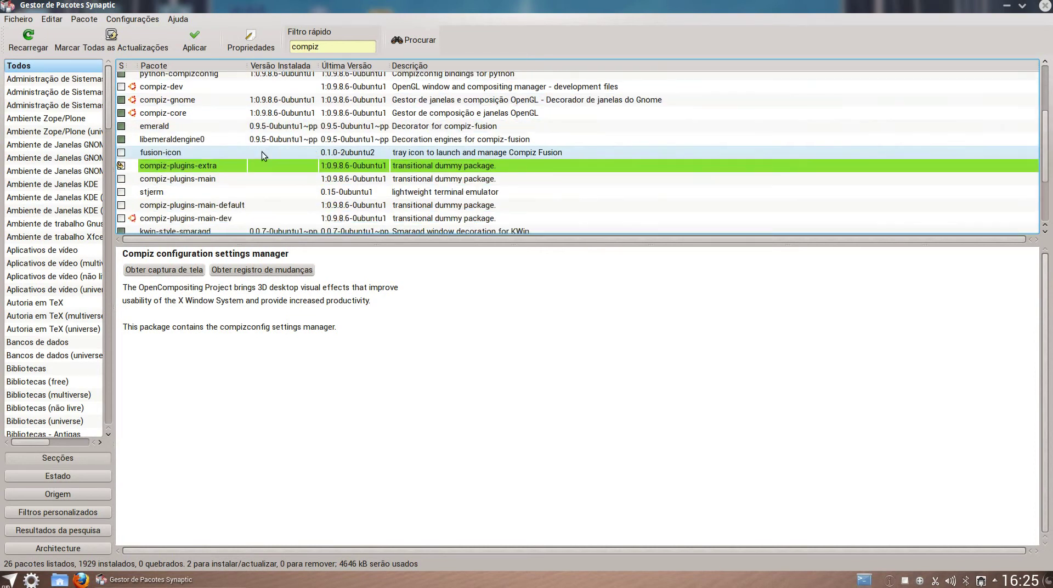
pyautogui.scroll(-1, 261, 152)
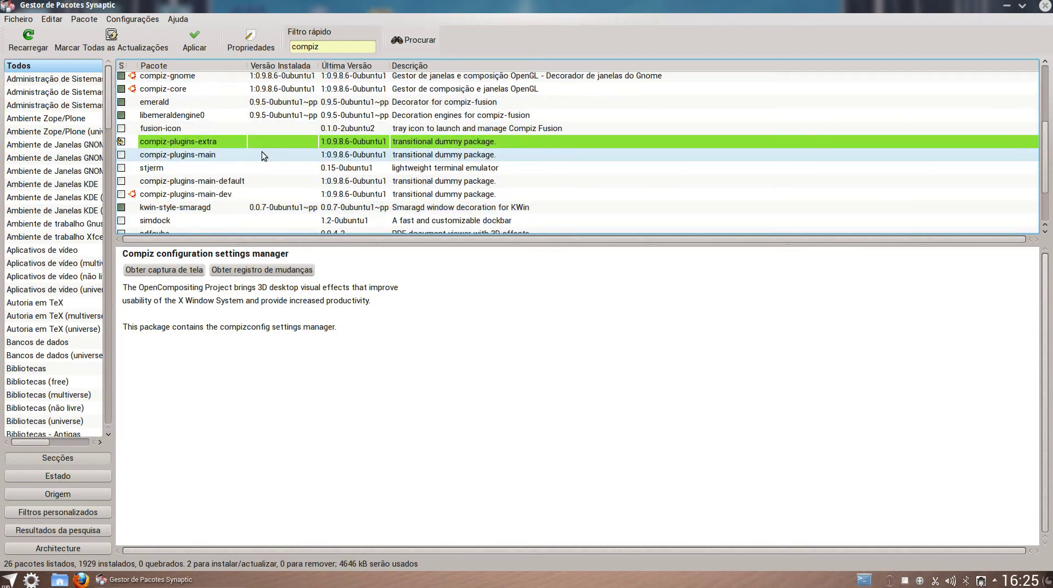
pyautogui.scroll(-3, 262, 152)
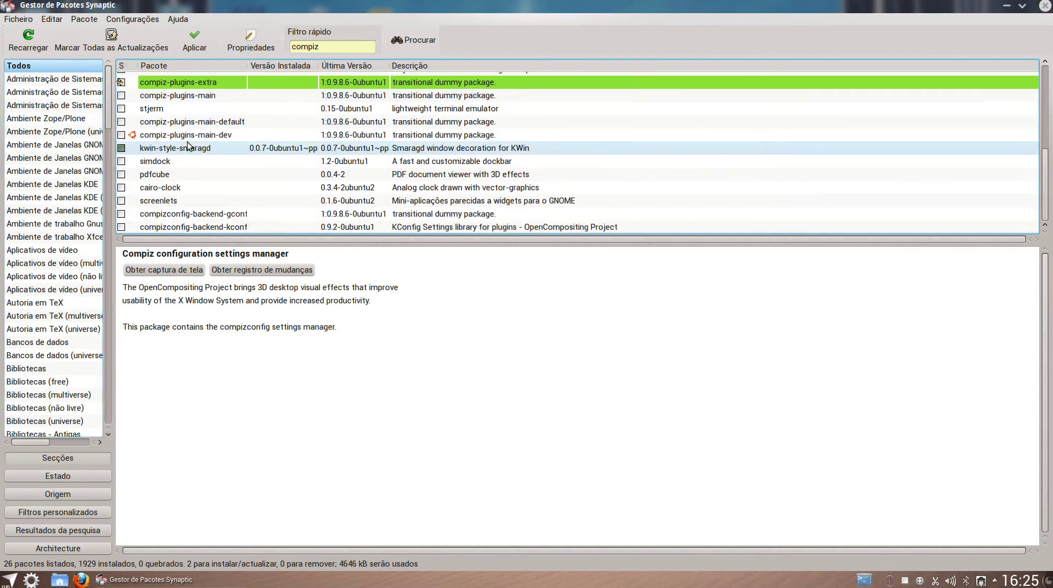
pyautogui.click(199, 49)
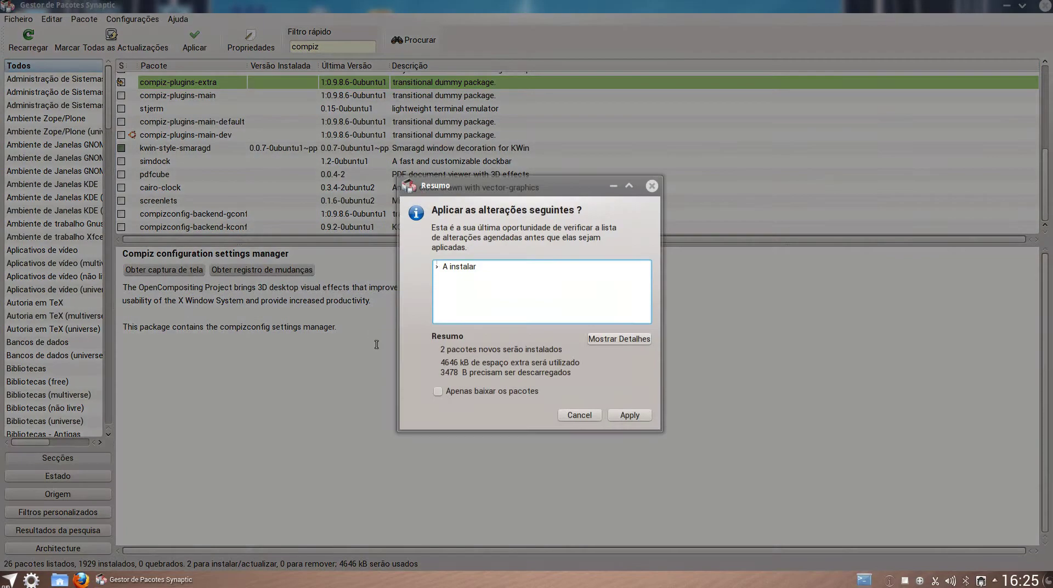
pyautogui.click(628, 415)
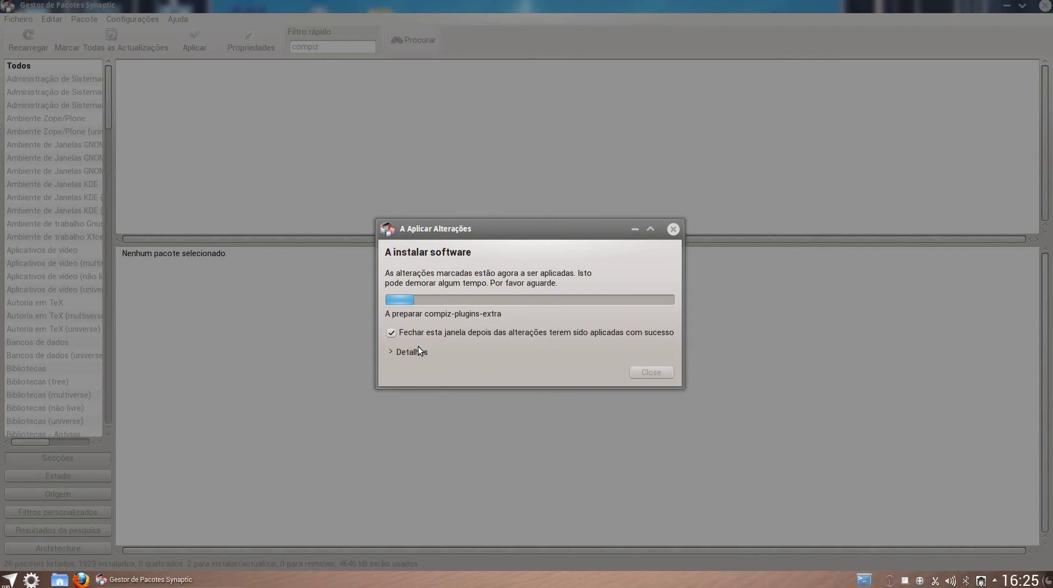
pyautogui.click(413, 351)
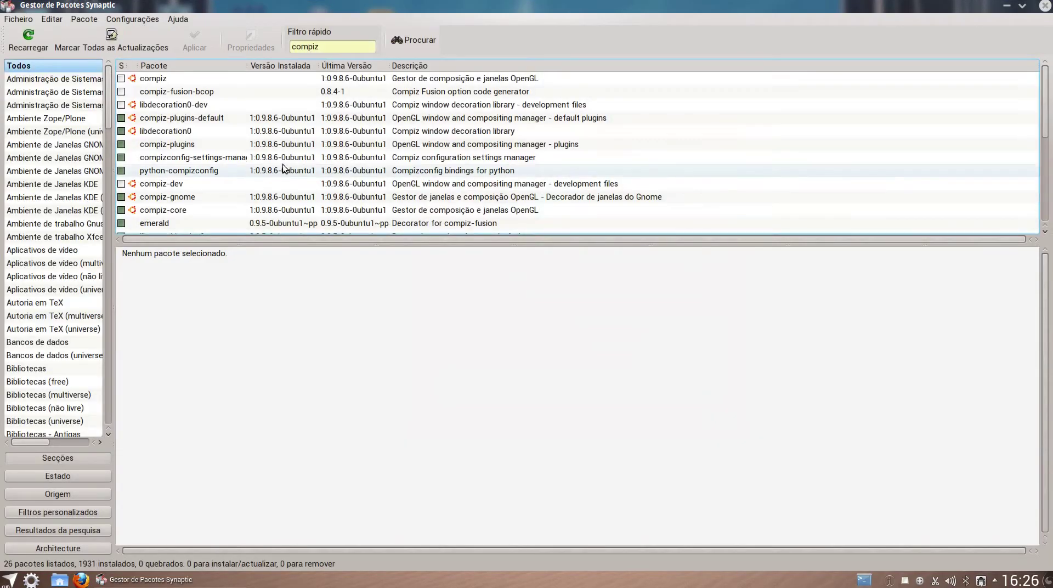
# - Replace the quick filter text with "fusion"
pyautogui.press('BackSpace')
pyautogui.press('BackSpace')
pyautogui.press('BackSpace')
pyautogui.press('BackSpace')
pyautogui.press('BackSpace')
pyautogui.press('BackSpace')
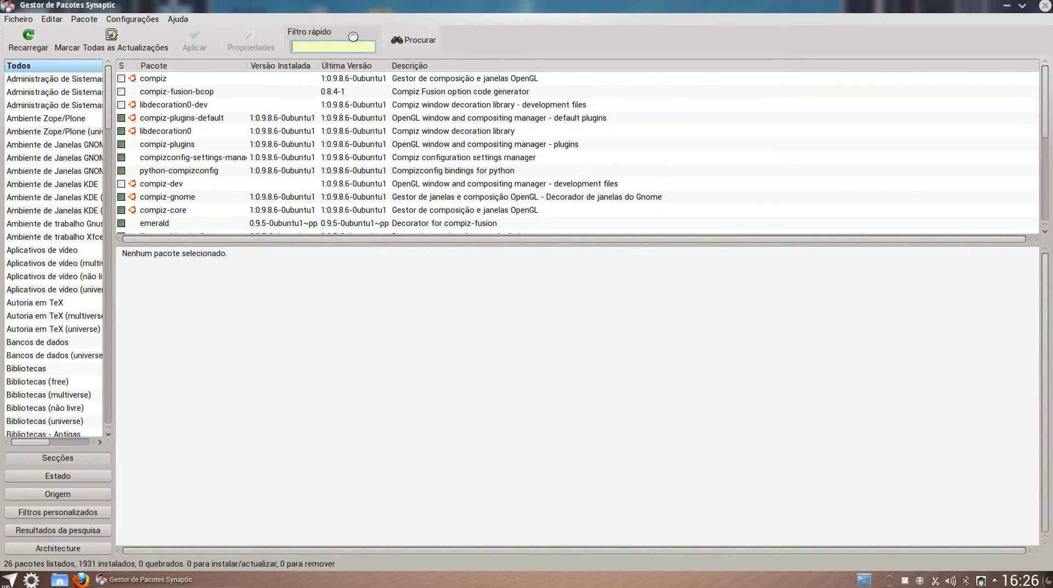
pyautogui.write('fusi')
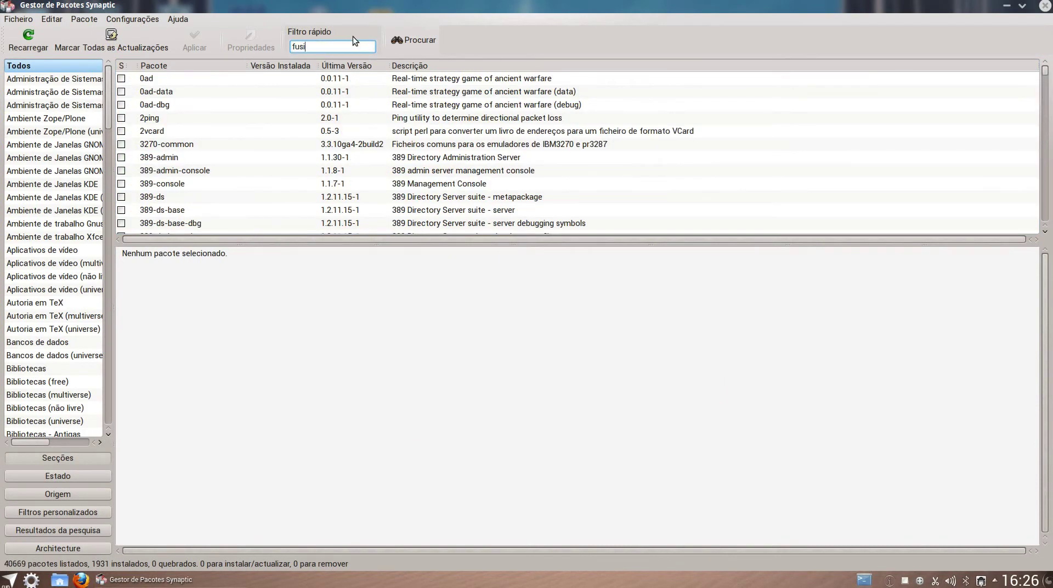
pyautogui.write('on')
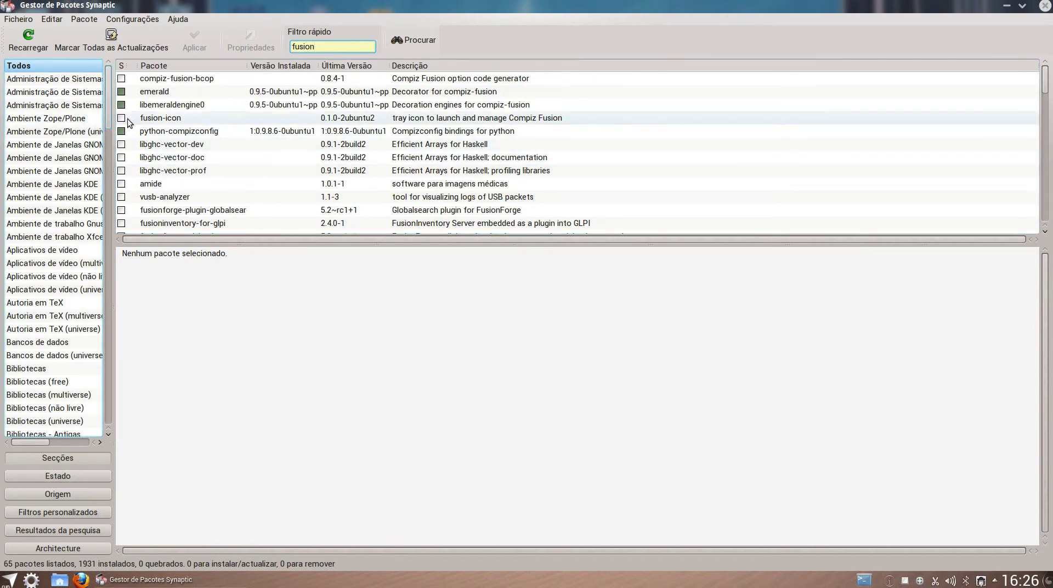
# - Mark fusion-icon for installation, apply the change and close the package manager when it is done
pyautogui.click(123, 117)
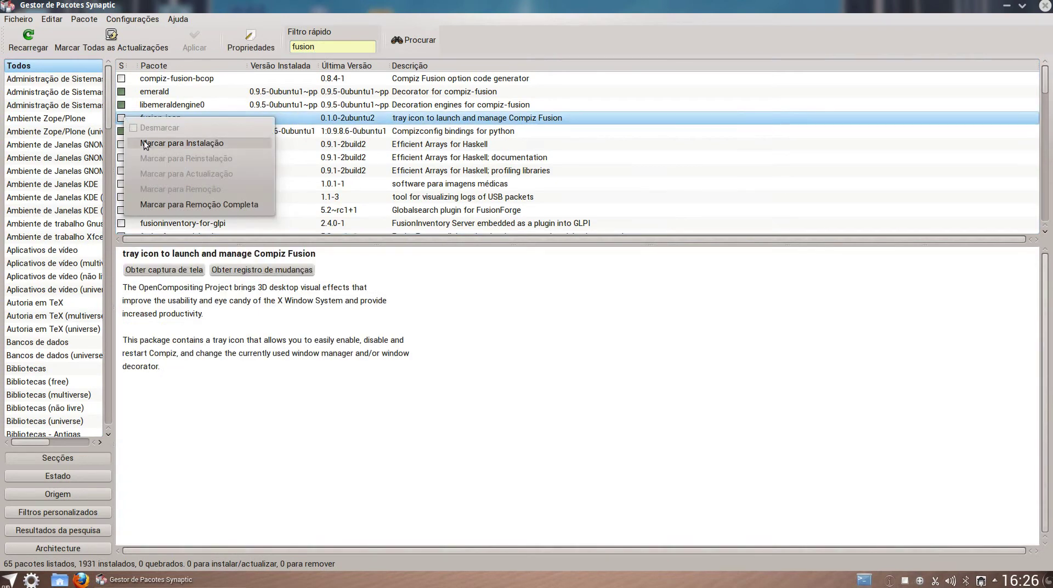
pyautogui.click(144, 143)
pyautogui.click(200, 45)
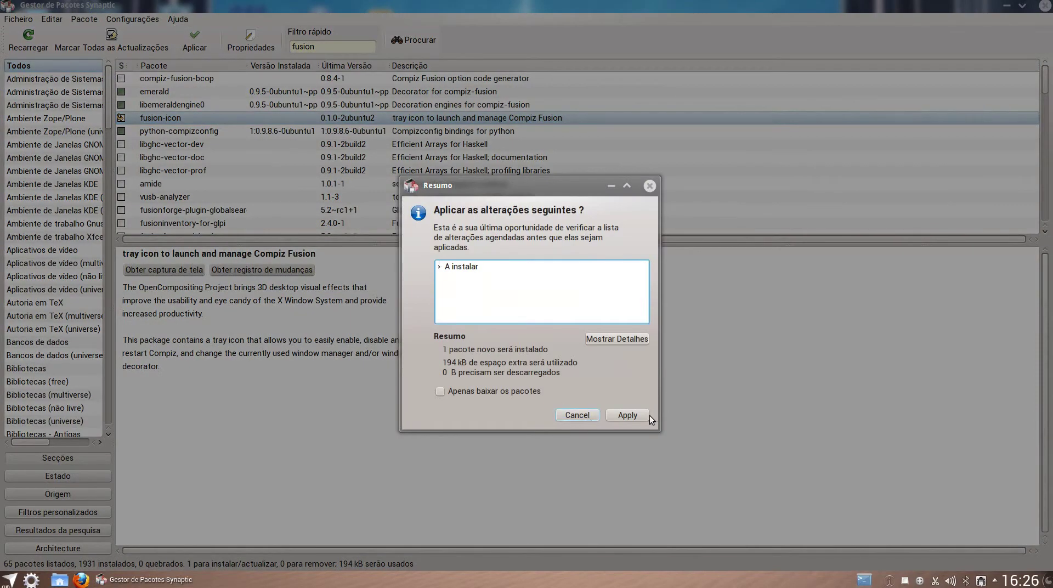
pyautogui.click(612, 415)
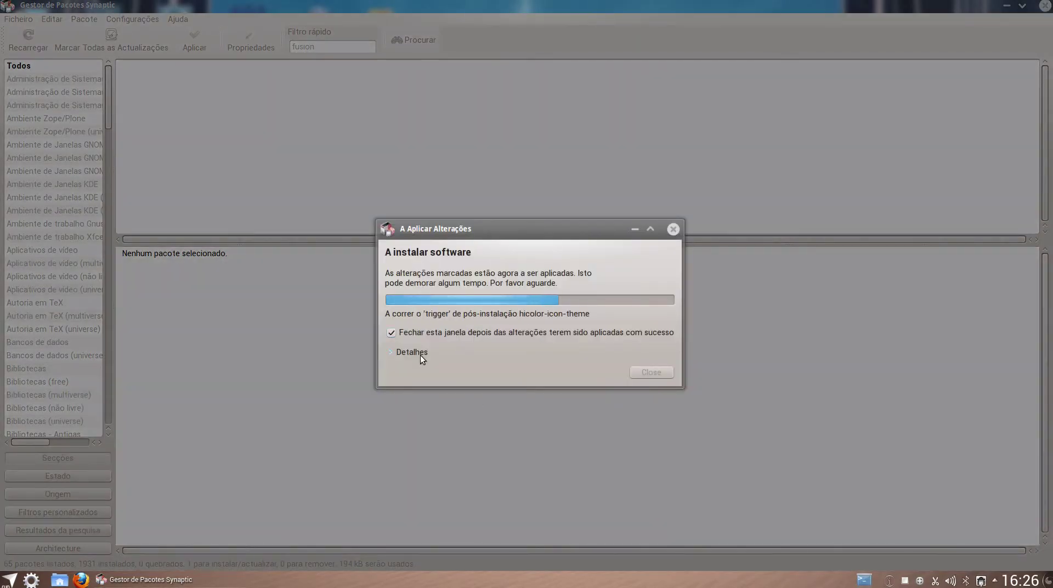
pyautogui.click(420, 354)
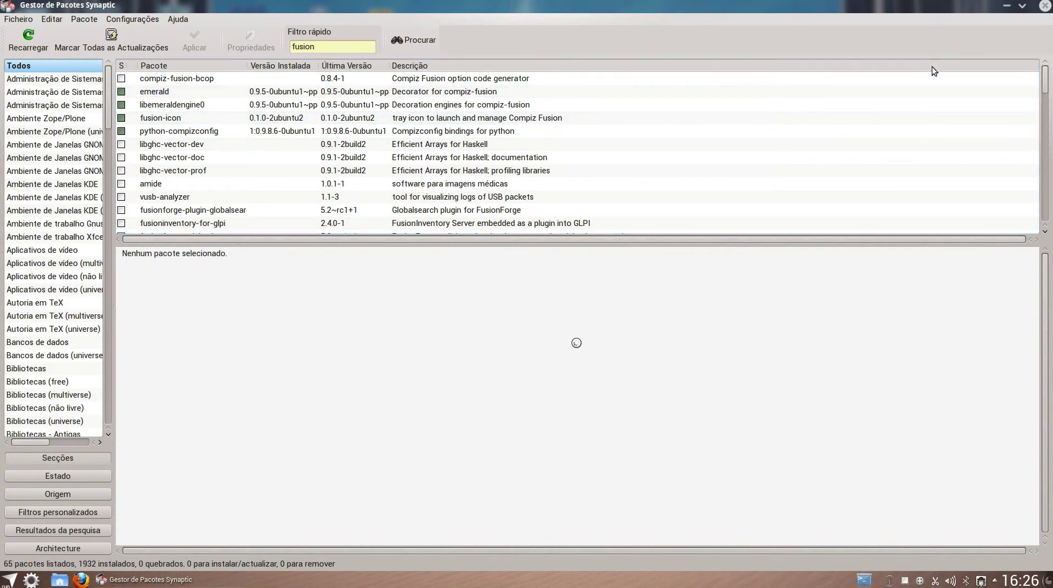
pyautogui.click(1043, 6)
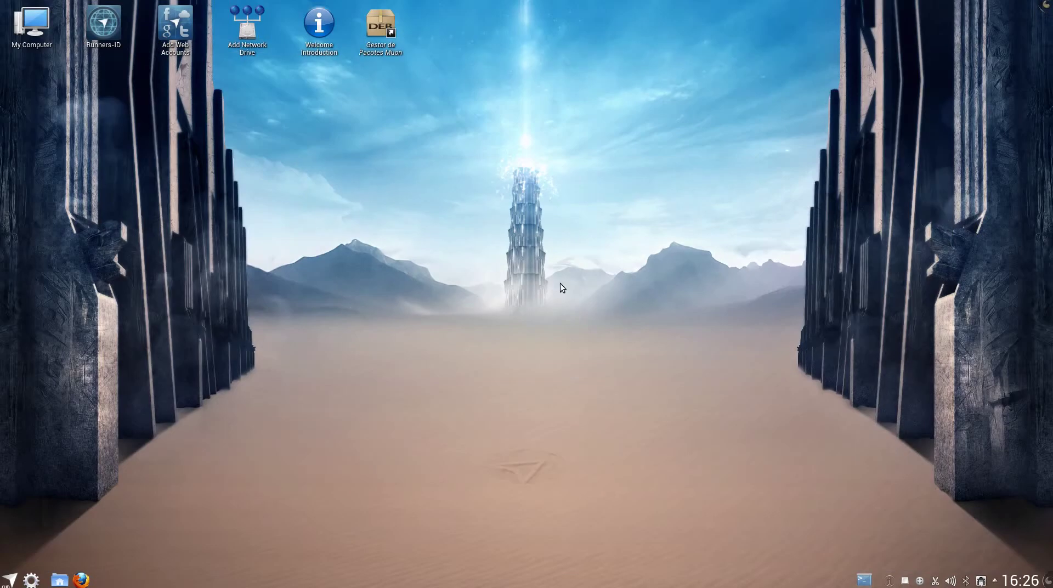
# - Search the applications for "fus" and launch Compiz Fusion Icon
pyautogui.click(11, 580)
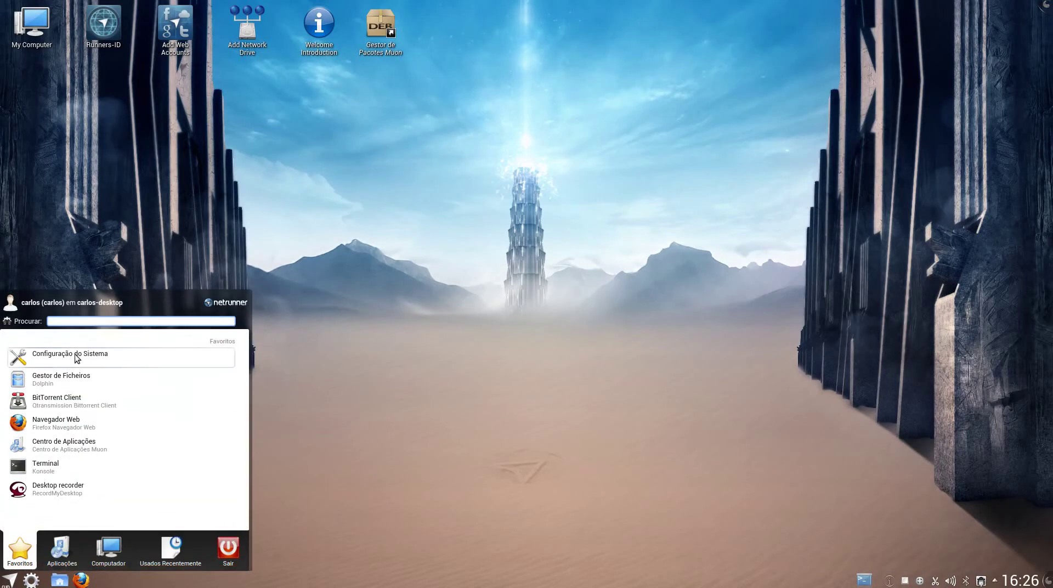
pyautogui.write('fus')
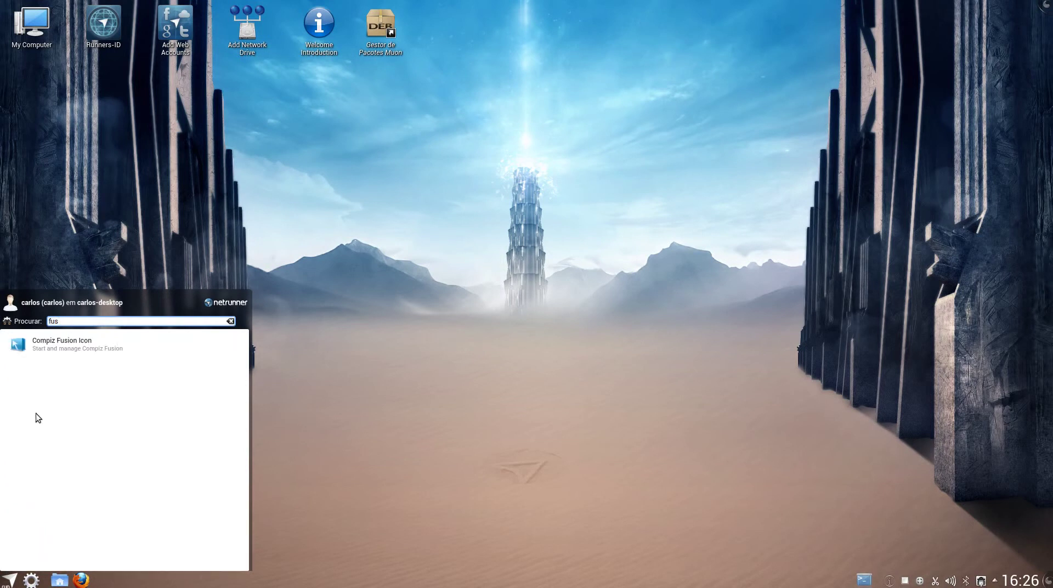
pyautogui.rightClick(54, 346)
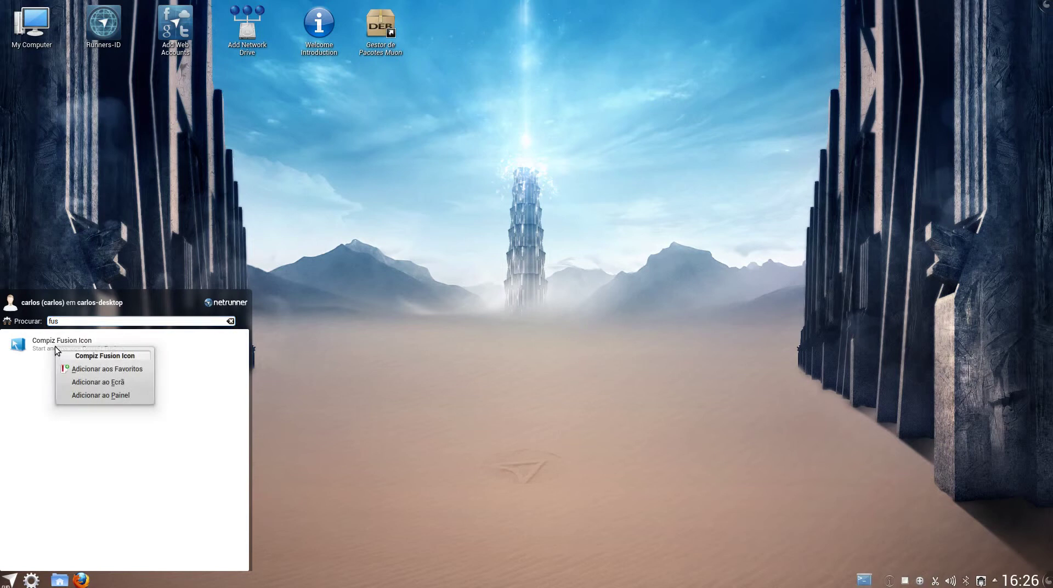
pyautogui.click(33, 342)
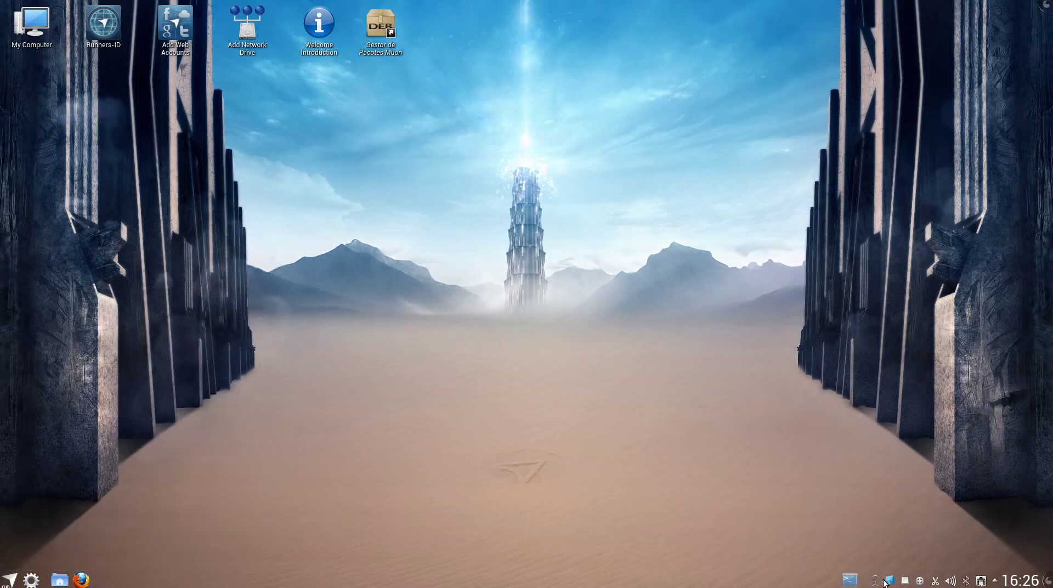
pyautogui.click(889, 580)
# - Open the home folder in the Dolphin file manager and shrink its window to leave more of the desktop free
pyautogui.click(60, 578)
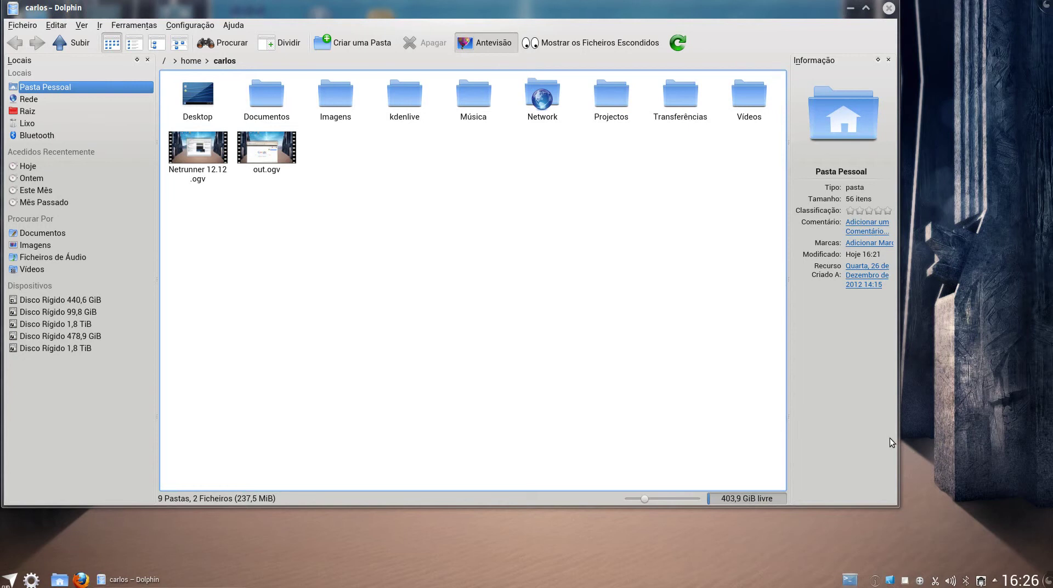
pyautogui.moveTo(900, 506); pyautogui.dragTo(640, 340)
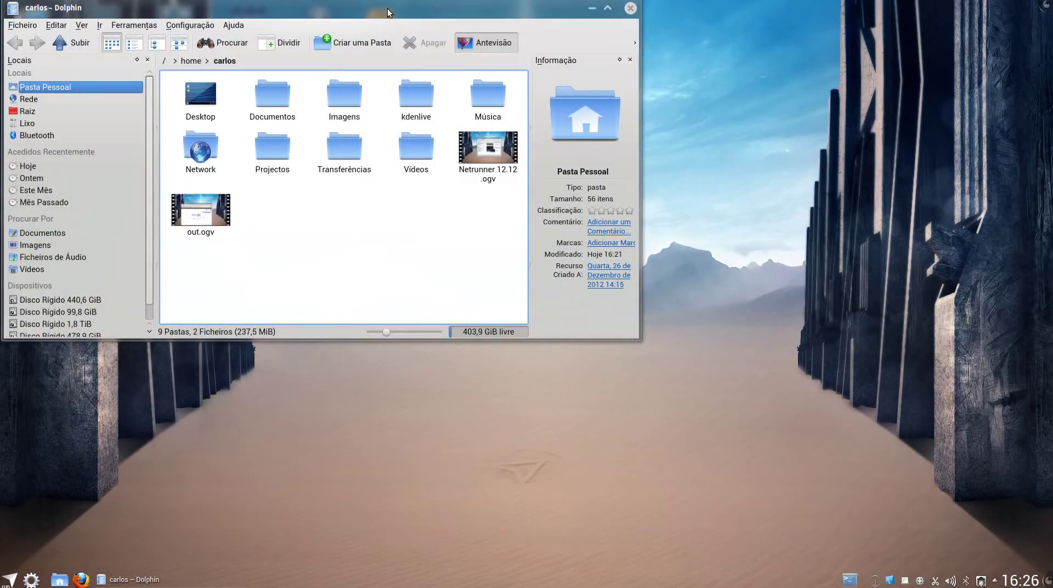
# - Reduce the height of the Dolphin window and place it below the desktop icons
pyautogui.moveTo(387, 8); pyautogui.dragTo(545, 39)
pyautogui.moveTo(160, 374); pyautogui.dragTo(181, 300)
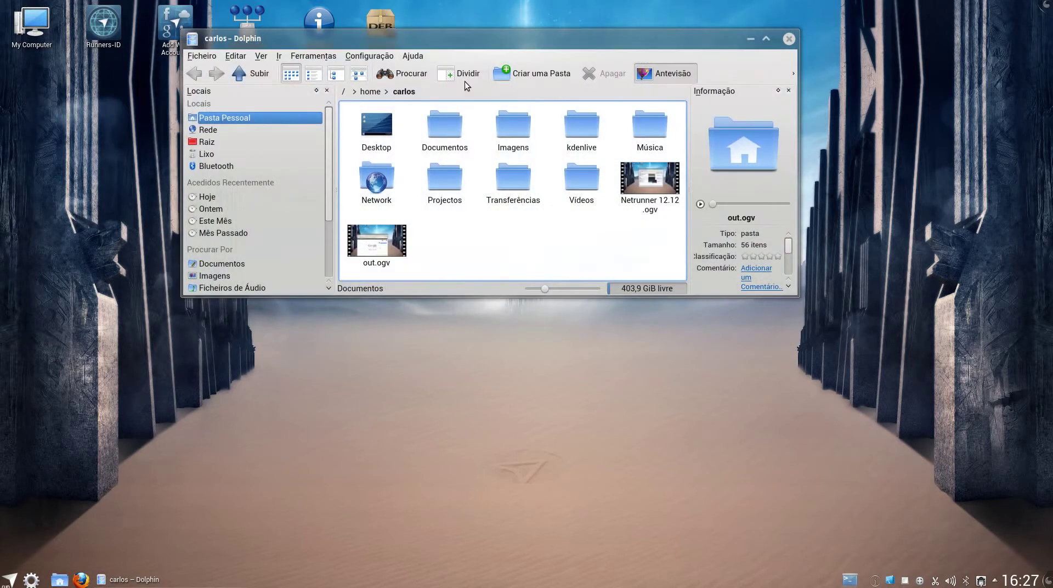
pyautogui.moveTo(485, 36); pyautogui.dragTo(417, 100)
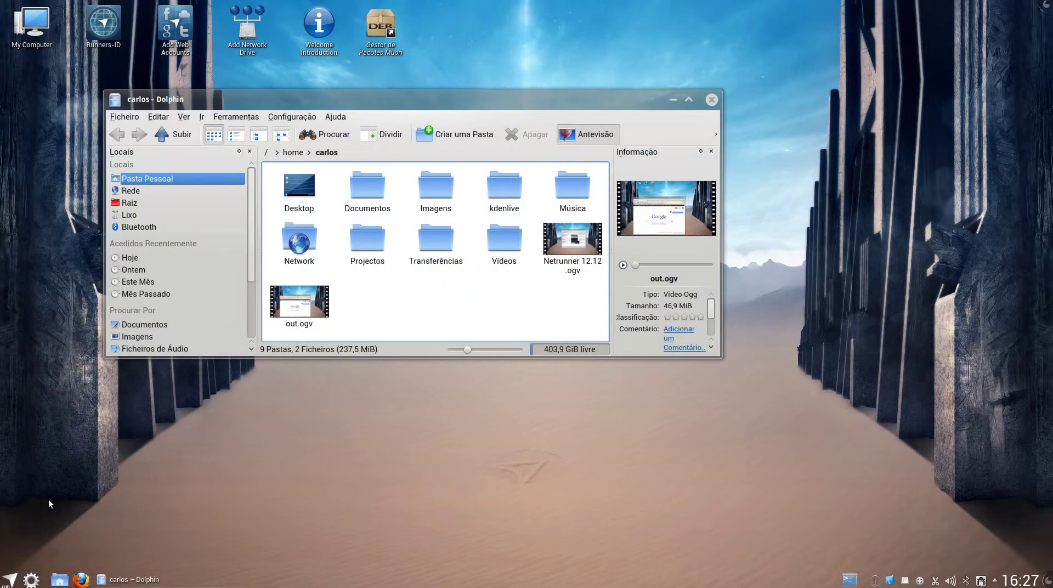
# - Search the applications for "emera" and launch Emerald Theme Manager
pyautogui.click(14, 578)
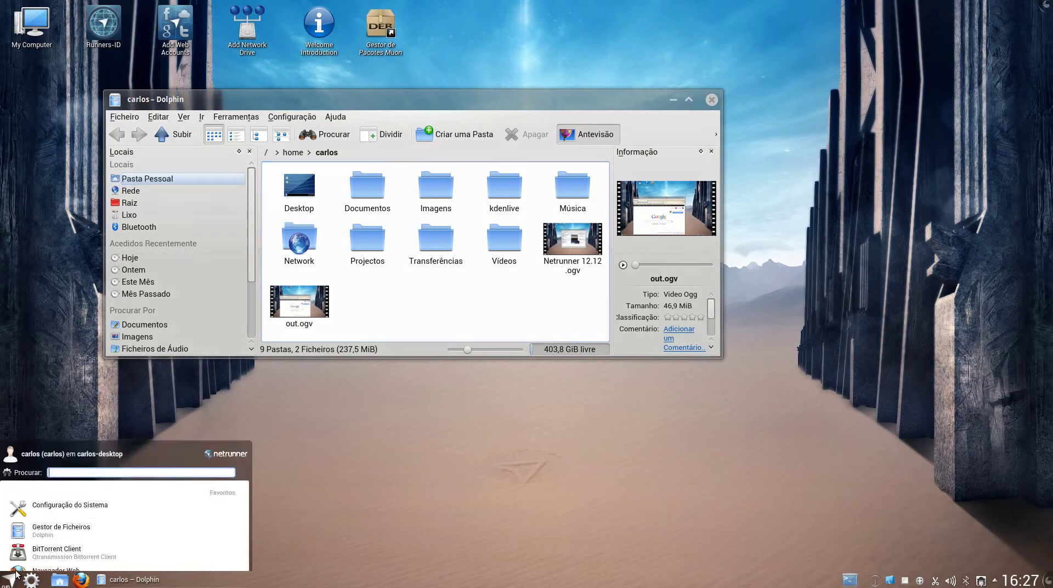
pyautogui.write('emera')
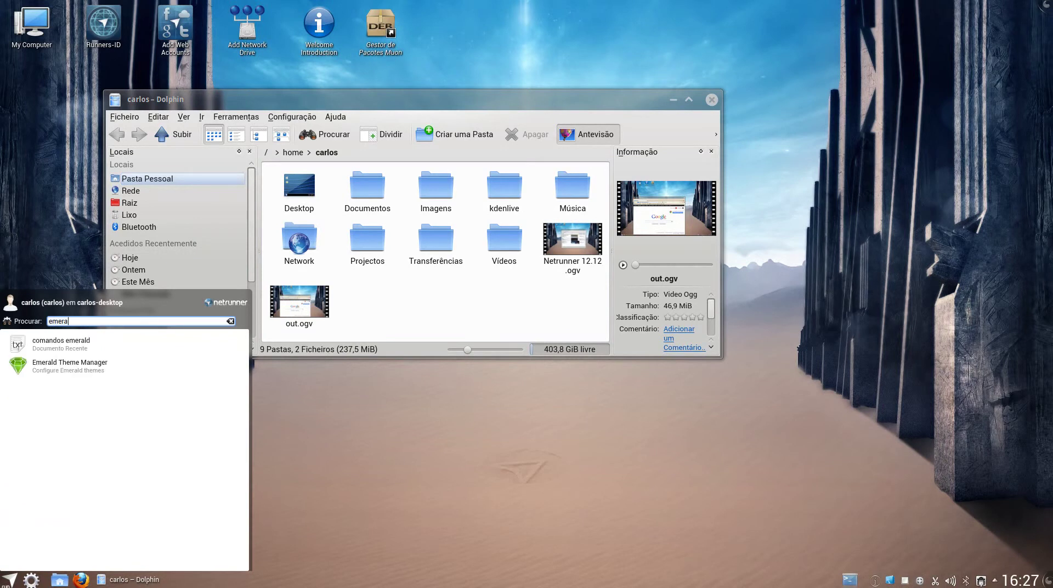
pyautogui.click(113, 365)
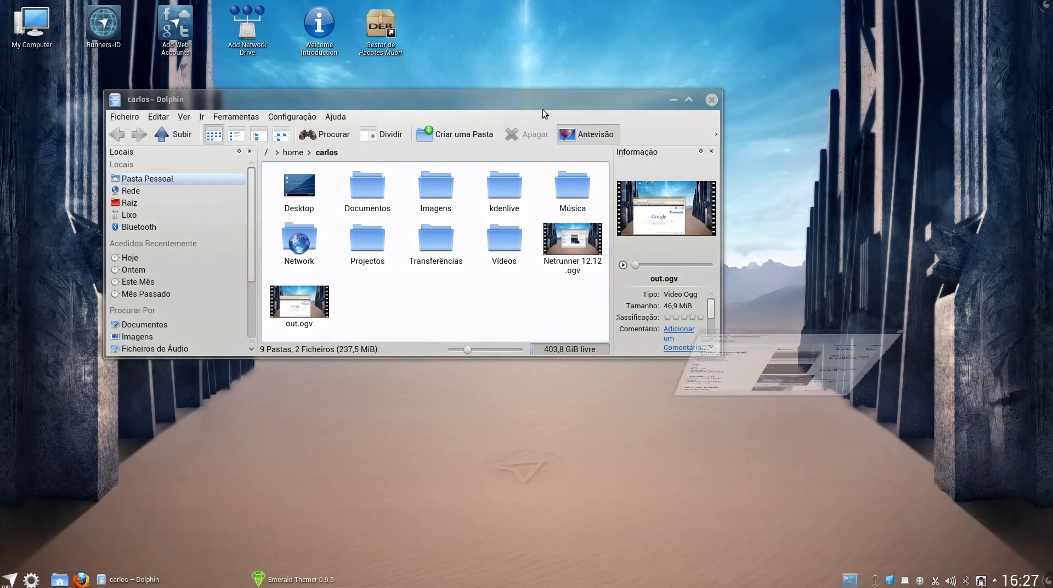
# - Narrow the Dolphin window and arrange it side by side with the Emerald Themer window, without overlap
pyautogui.moveTo(536, 102); pyautogui.dragTo(434, 64)
pyautogui.moveTo(798, 241); pyautogui.dragTo(783, 138)
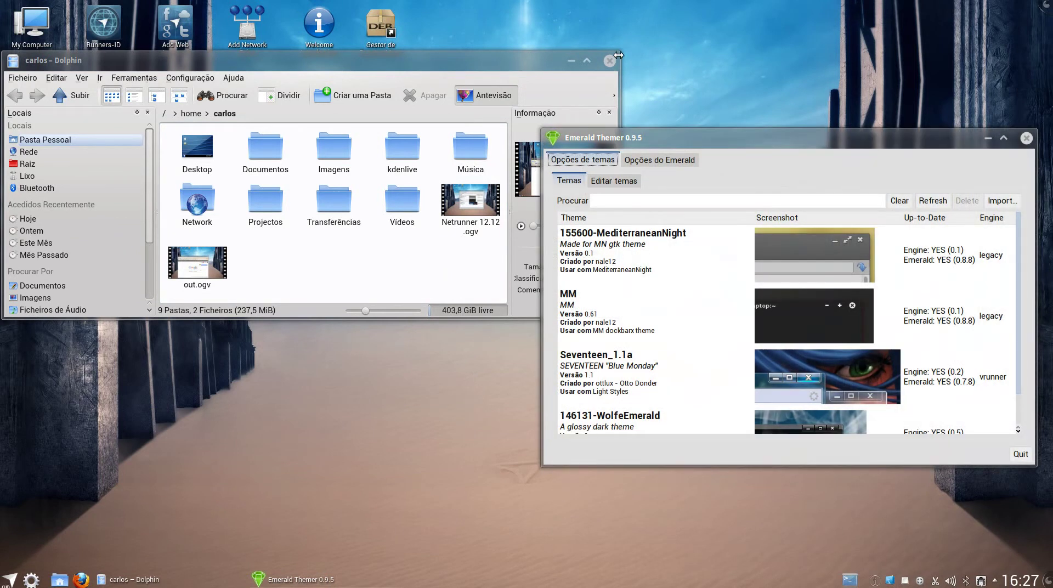
pyautogui.moveTo(618, 57); pyautogui.dragTo(521, 78)
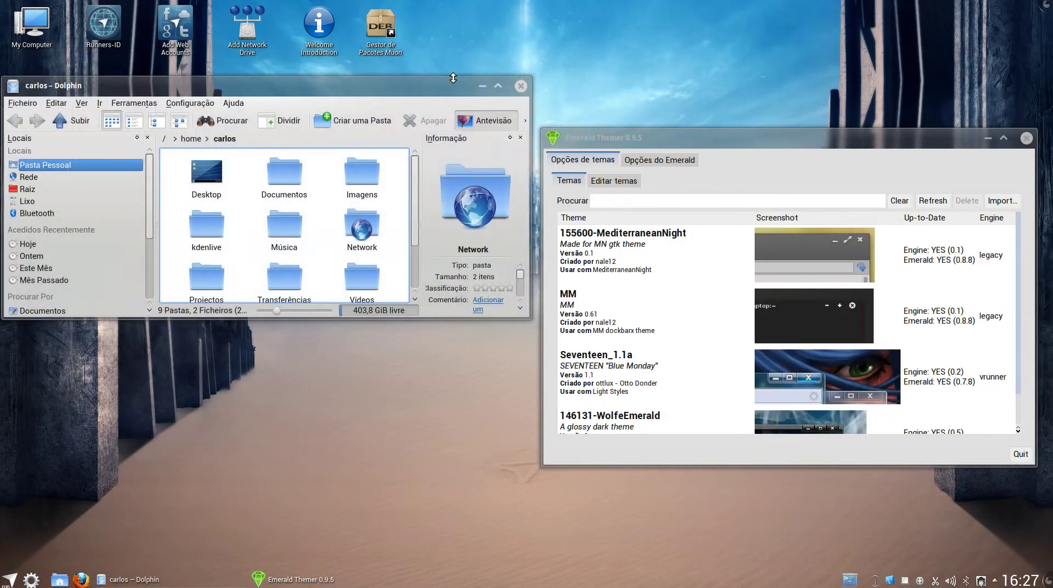
pyautogui.moveTo(354, 85); pyautogui.dragTo(360, 156)
pyautogui.moveTo(360, 159); pyautogui.dragTo(360, 159)
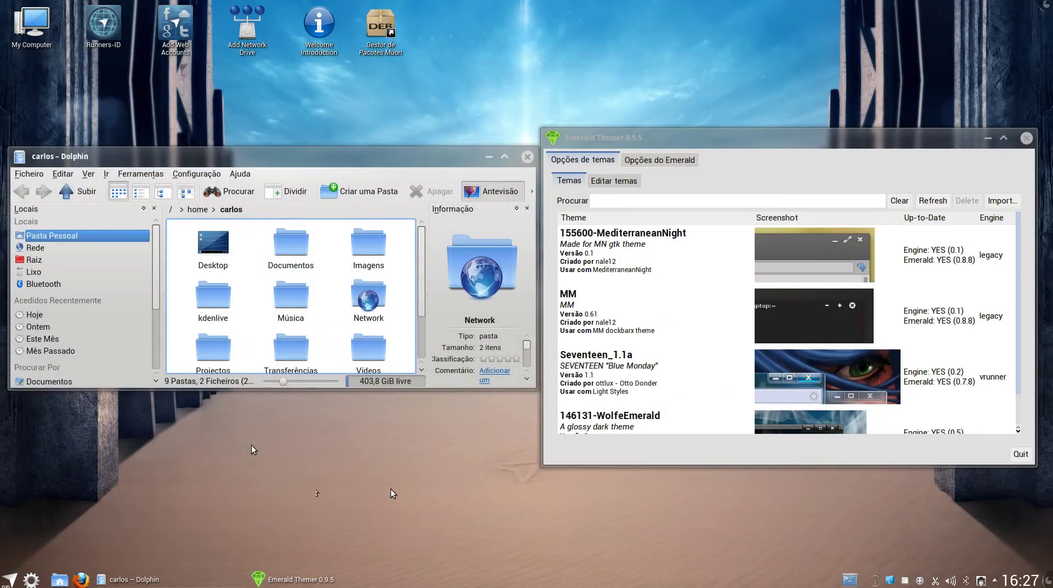
# - Switch the window manager from KWin to Compiz using the Fusion Icon
pyautogui.rightClick(888, 580)
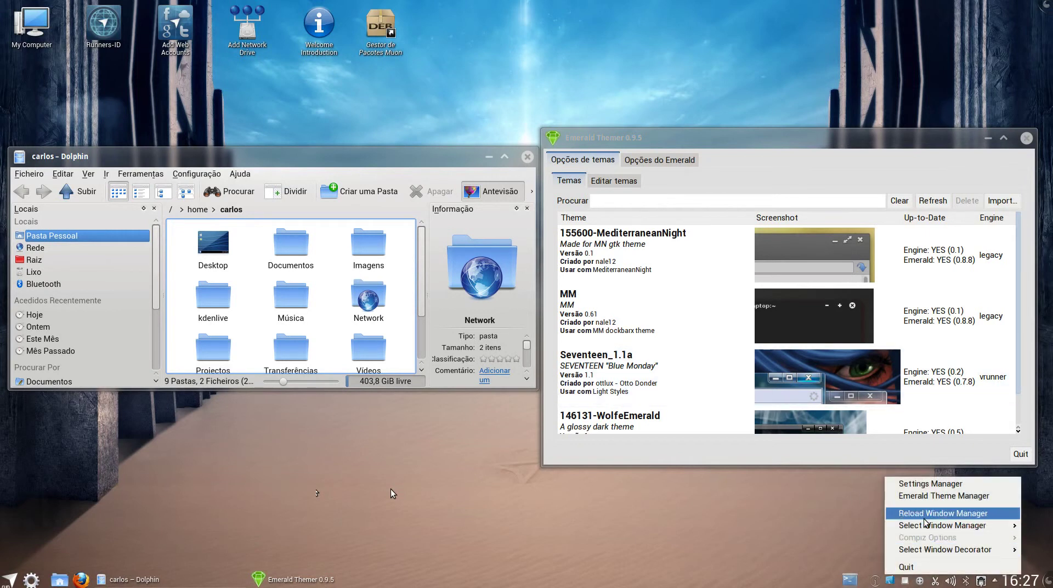
pyautogui.moveTo(923, 529)
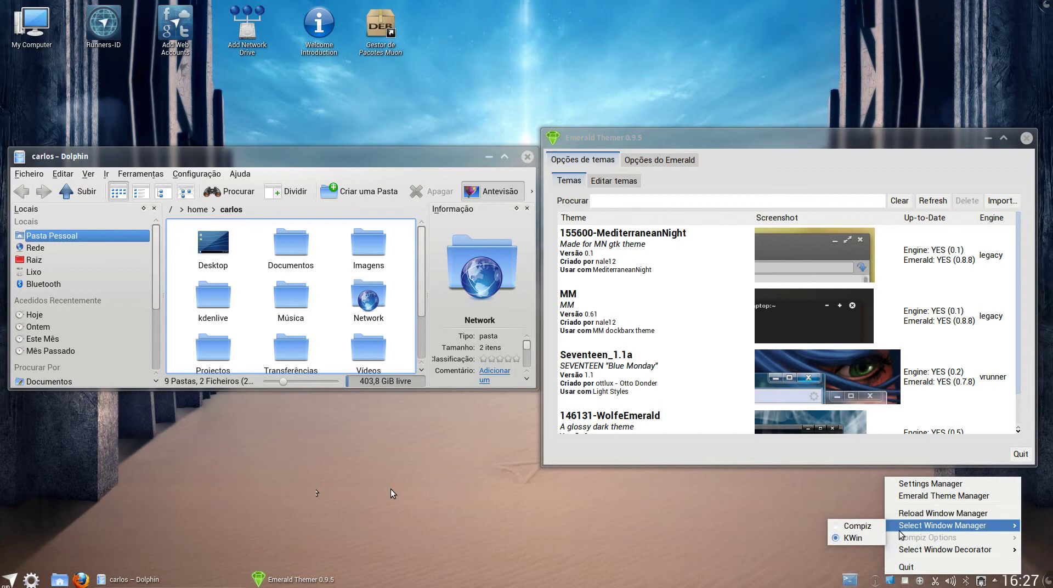
pyautogui.click(851, 527)
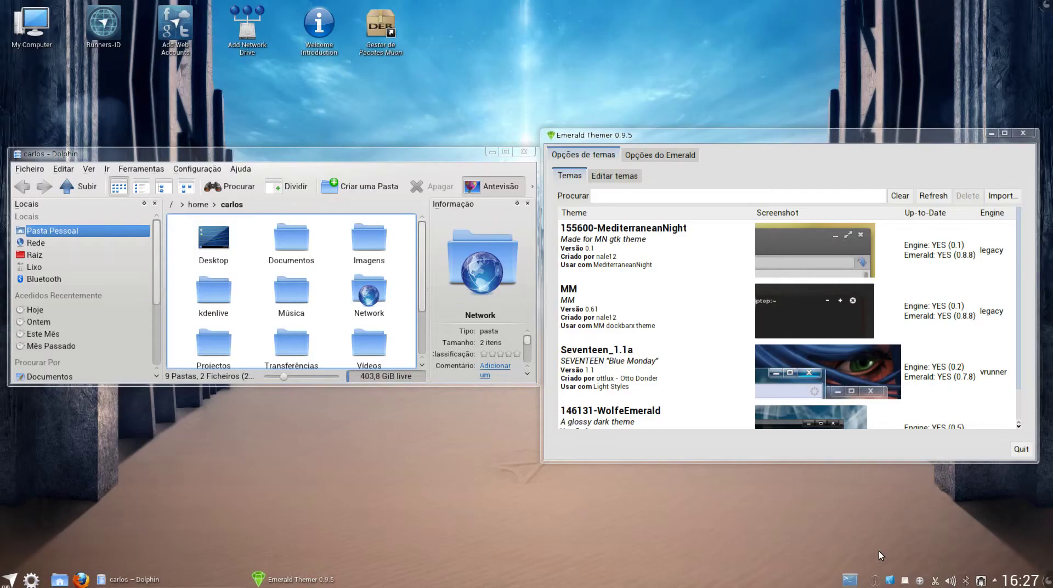
# - Alternate the focus between Emerald Themer and Dolphin to compare the active and inactive window decorations
pyautogui.click(663, 137)
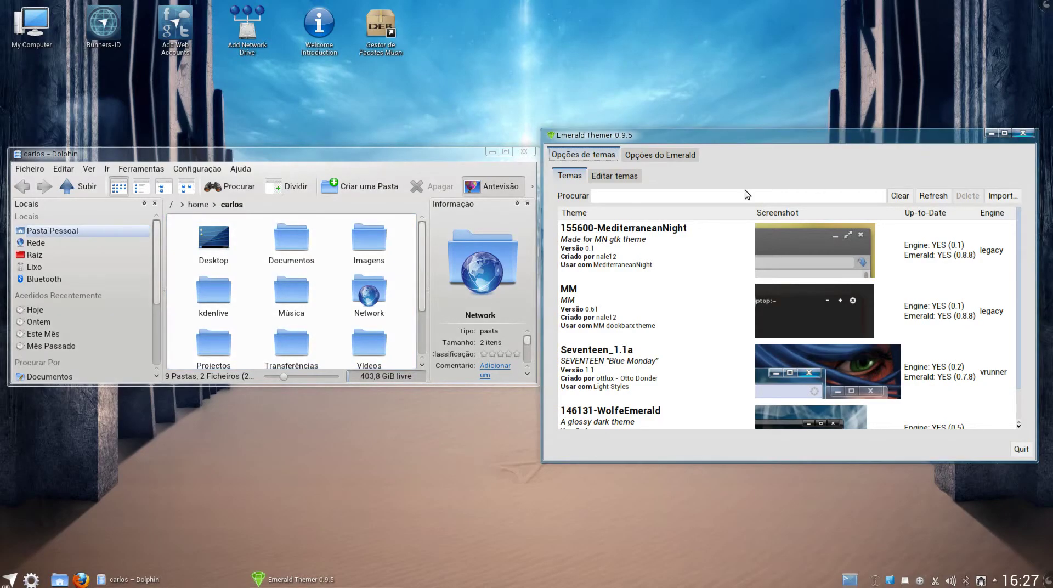
pyautogui.click(441, 154)
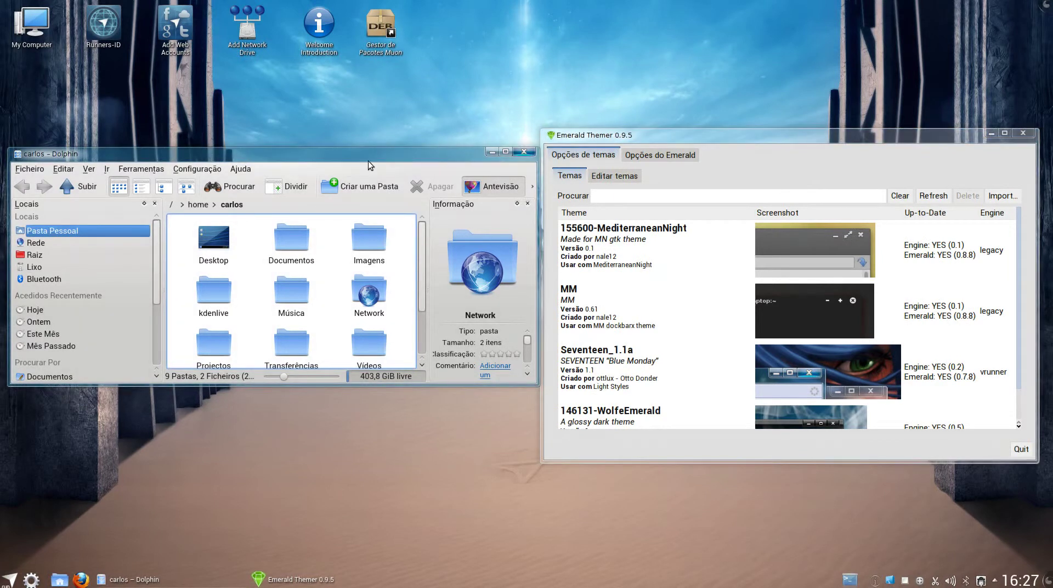
pyautogui.click(702, 134)
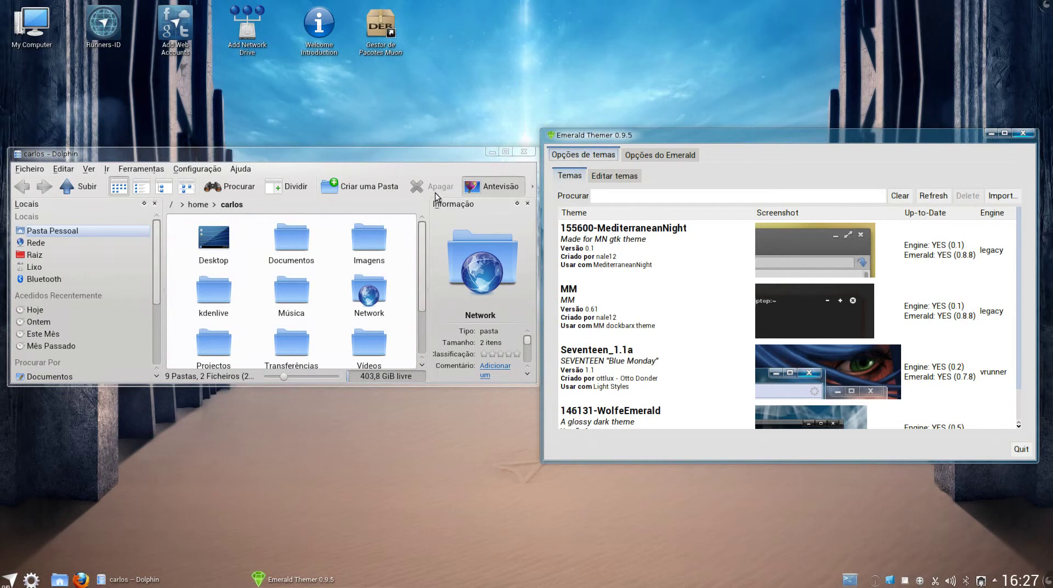
# - Try the 155600-MediterraneanNight and 146131-WolfeEmerald themes on the open windows
pyautogui.click(765, 248)
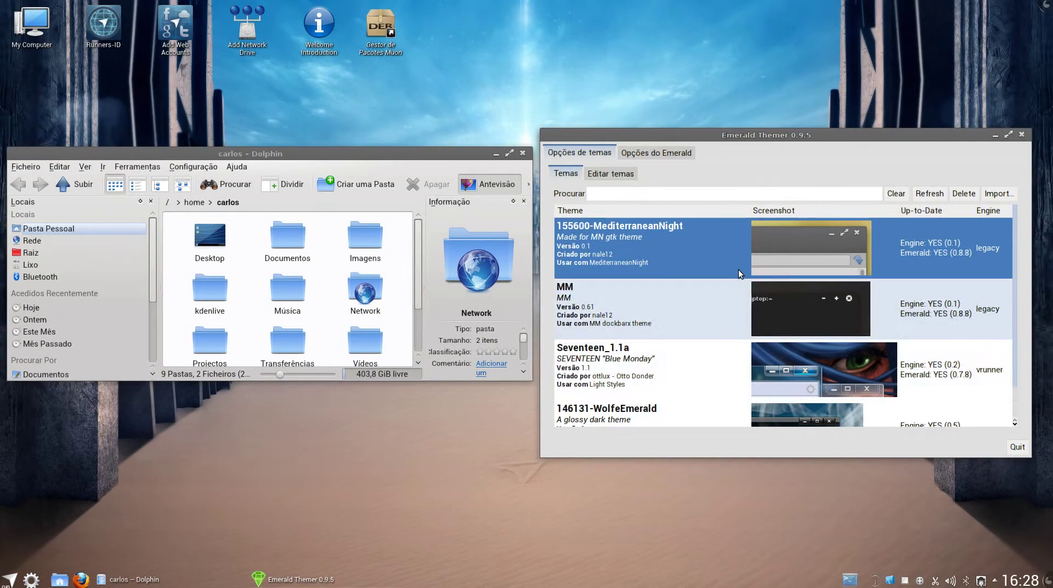
pyautogui.scroll(-1, 718, 362)
pyautogui.click(705, 392)
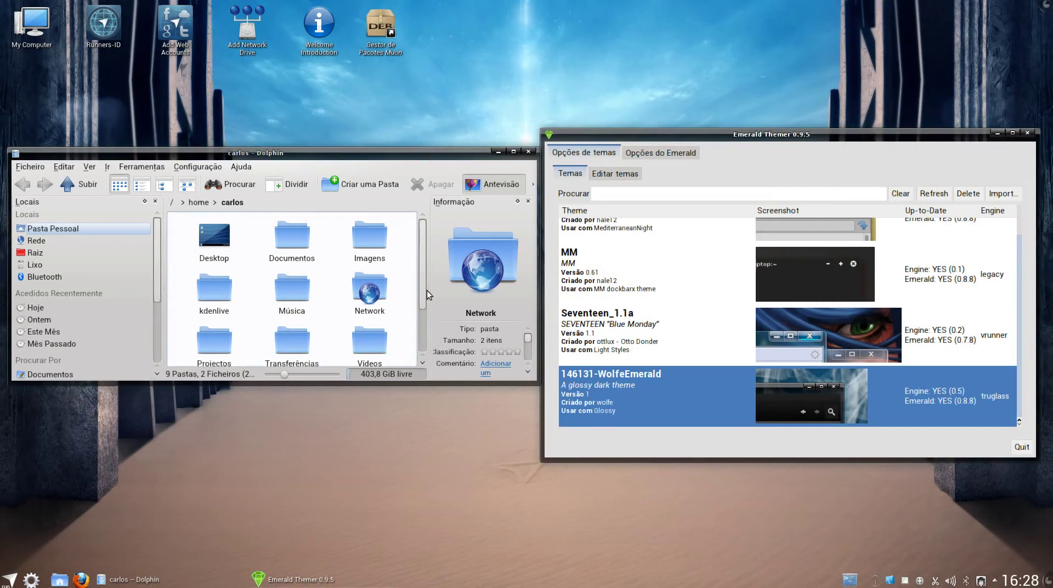
pyautogui.moveTo(421, 258); pyautogui.dragTo(428, 230)
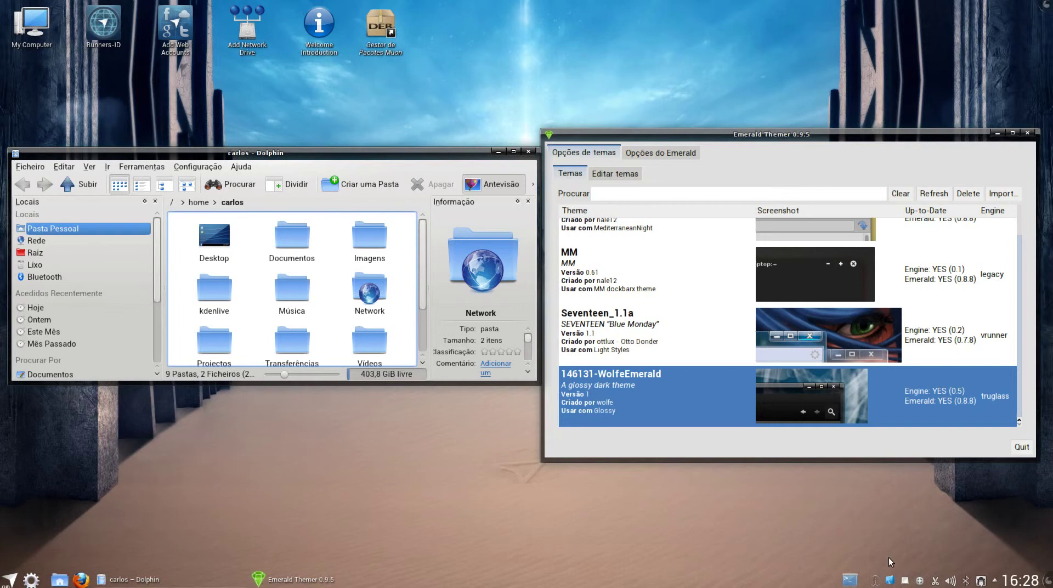
# - Check the Fusion Icon's window decorator choices without changing them, and apply the Seventeen_1.1a Emerald theme
pyautogui.click(890, 580)
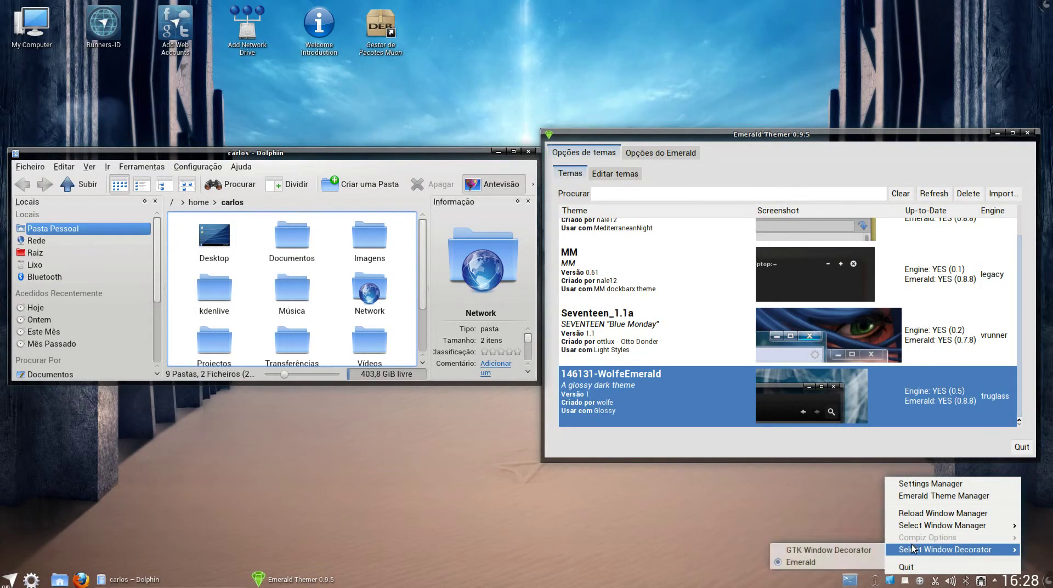
pyautogui.click(710, 525)
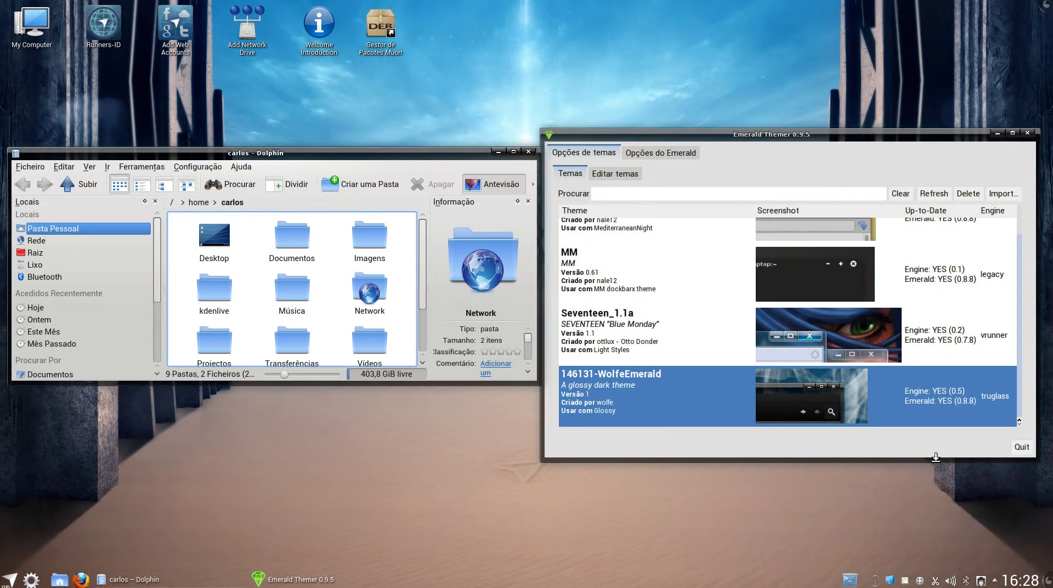
pyautogui.scroll(1, 947, 336)
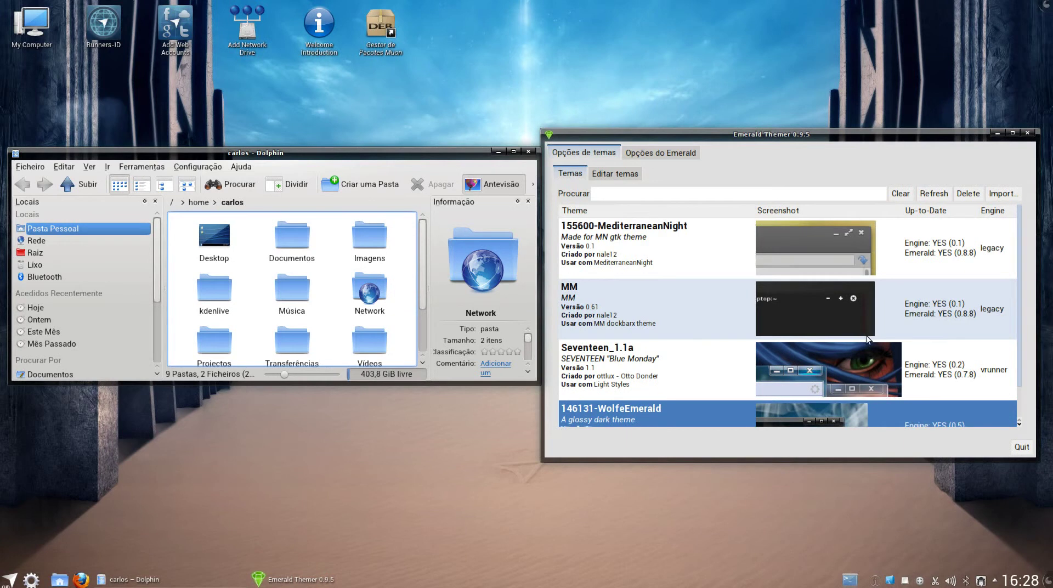
pyautogui.scroll(-1, 860, 331)
pyautogui.click(776, 344)
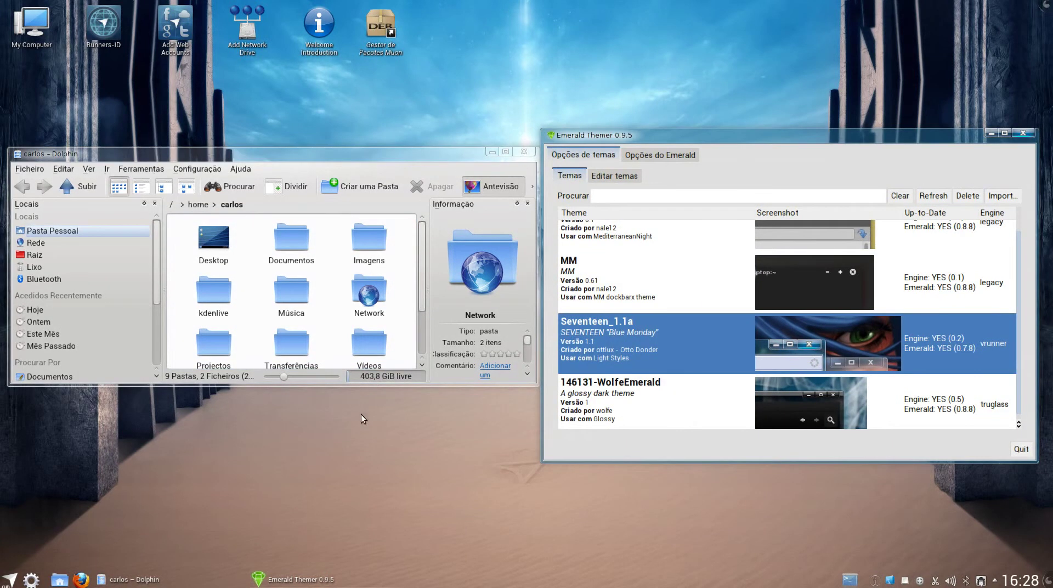
# - Switch repeatedly between Dolphin and Emerald Themer to examine how Seventeen_1.1a decorates focused and unfocused windows
pyautogui.click(440, 156)
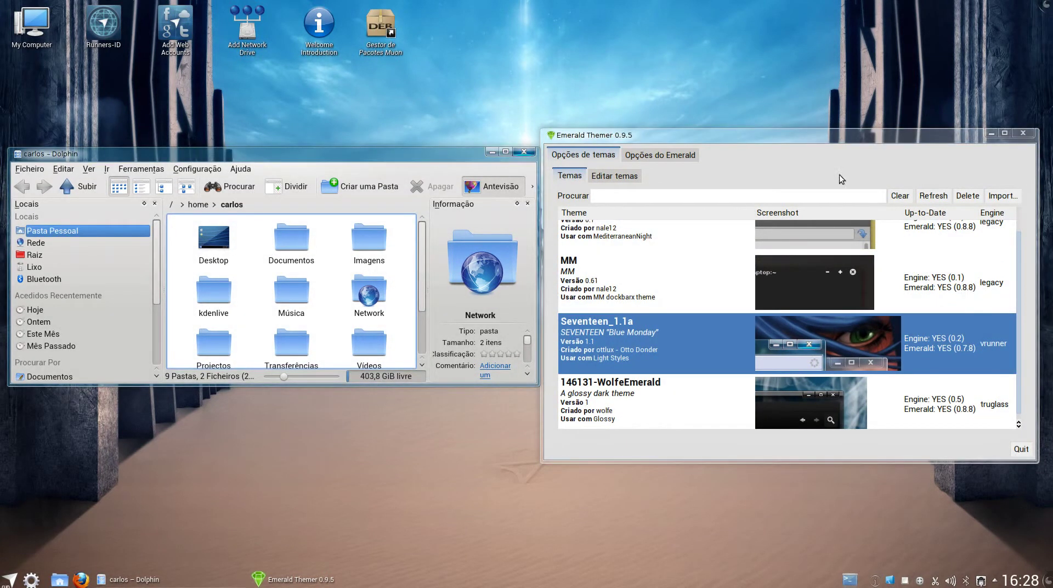
pyautogui.click(827, 140)
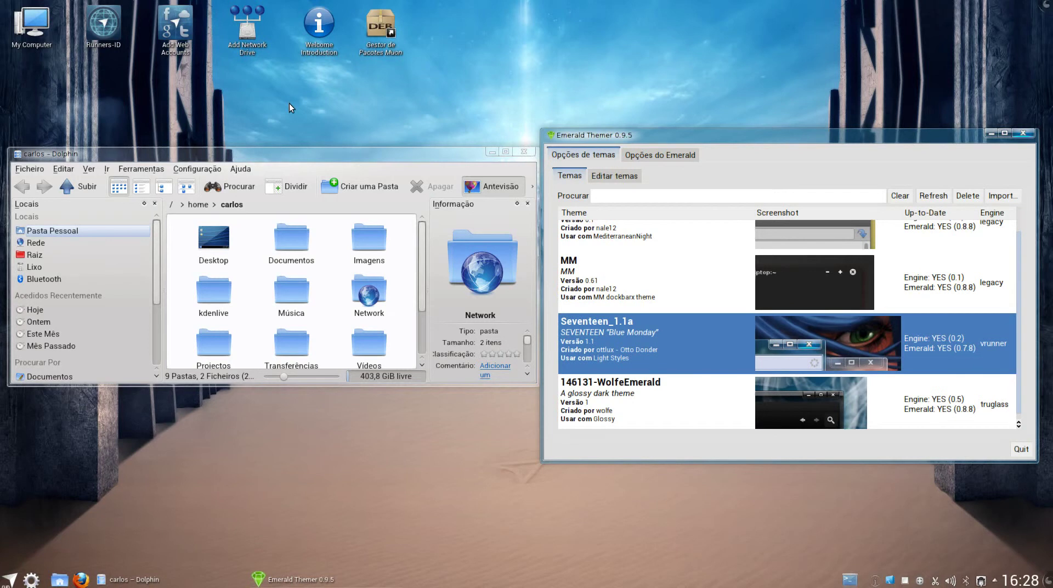
pyautogui.click(308, 152)
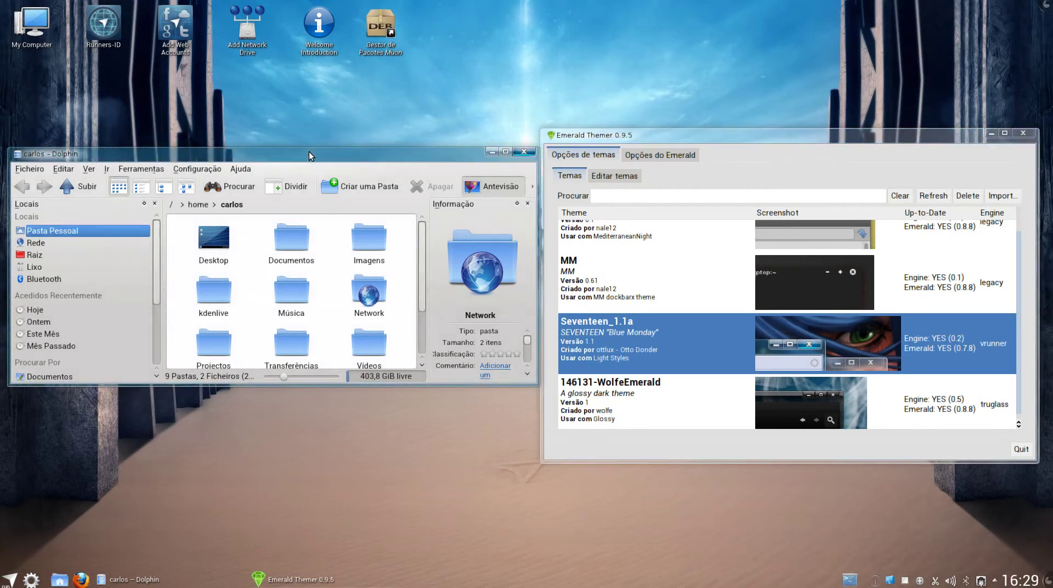
pyautogui.click(629, 138)
pyautogui.click(412, 157)
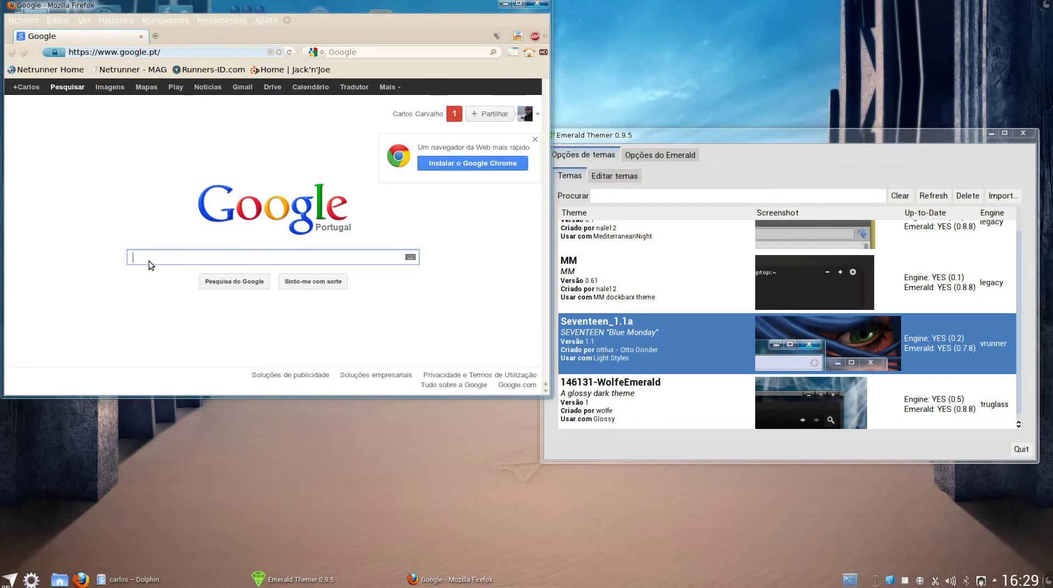
# - Search Google in Firefox for "emerald the" and open the Beryl Emerald Theme result on Compiz-Themes.org
pyautogui.write('emeral')
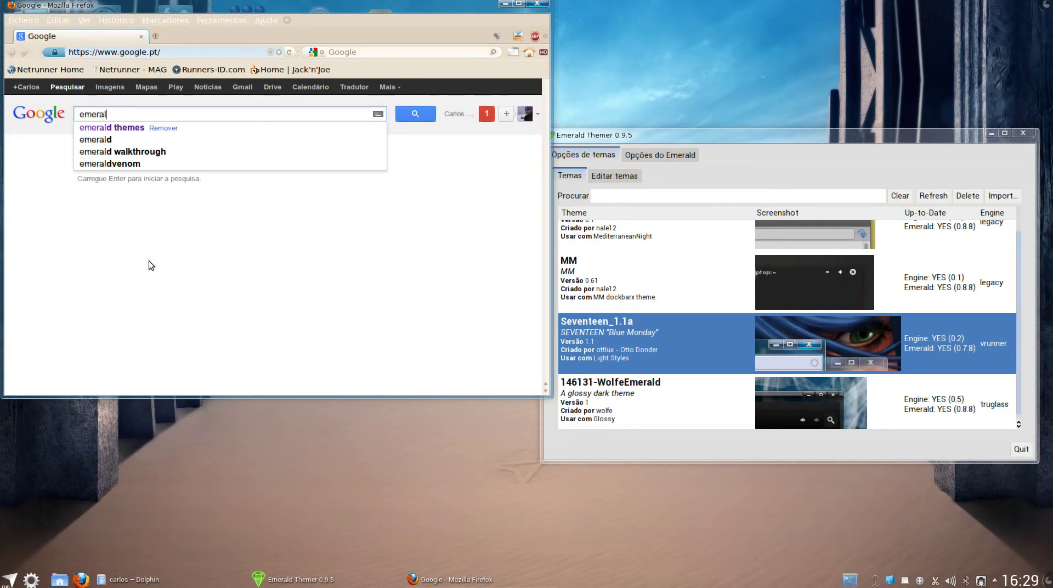
pyautogui.write('d the')
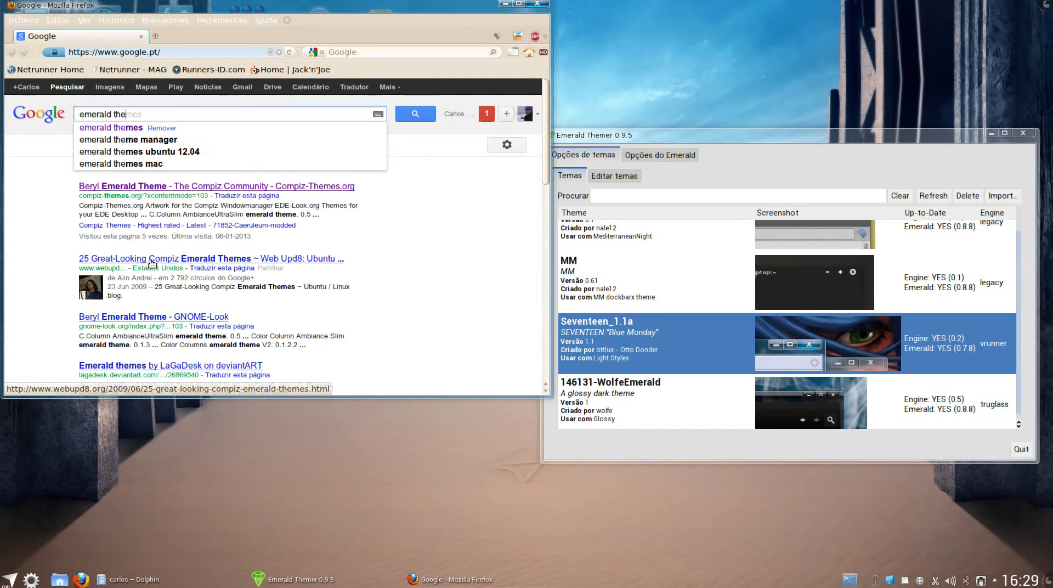
pyautogui.click(160, 188)
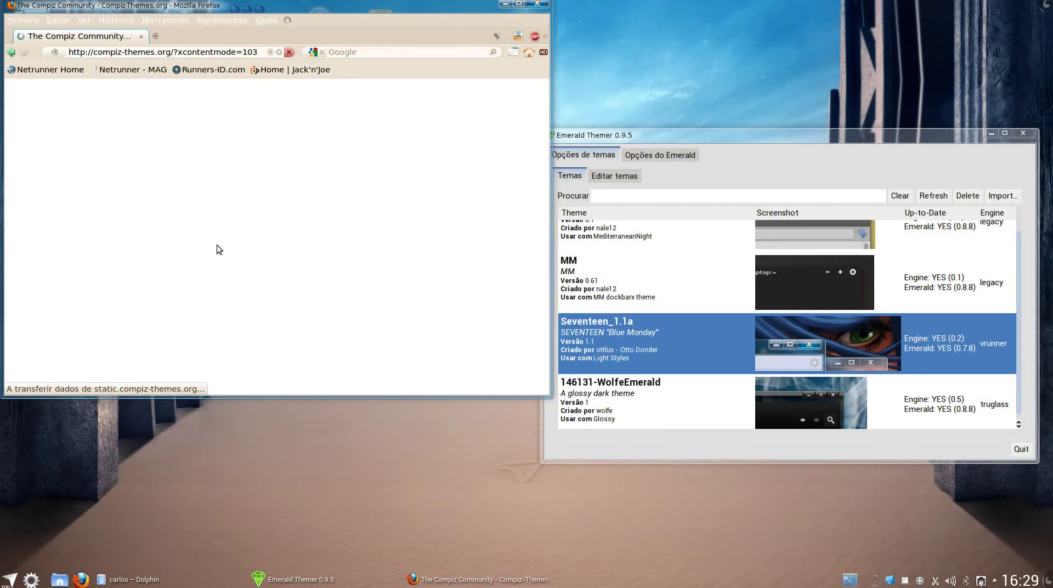
# - Browse another page of the Emerald themes list and open the Orange Gradient theme's page
pyautogui.scroll(-8, 291, 238)
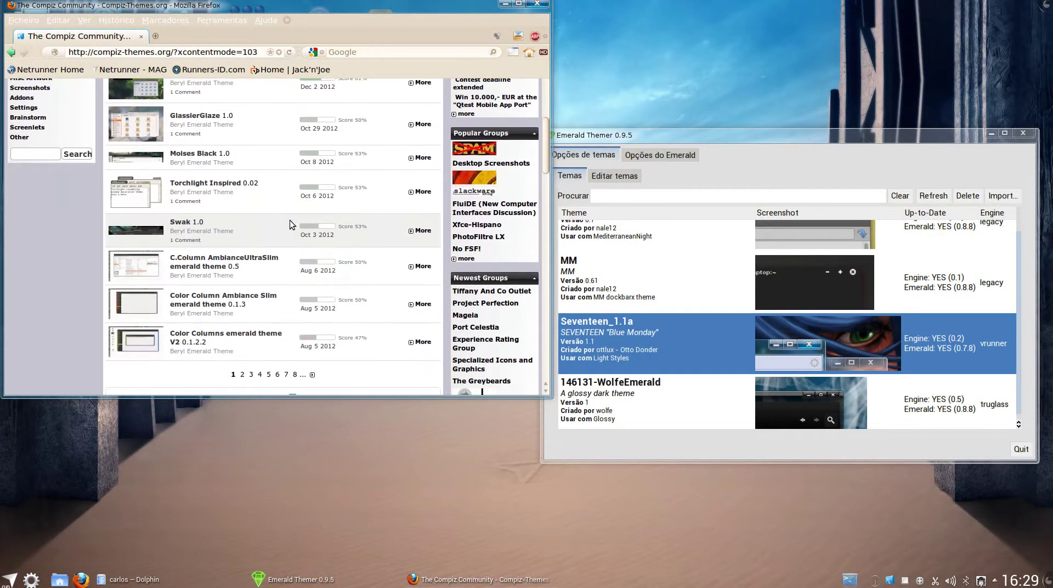
pyautogui.click(278, 283)
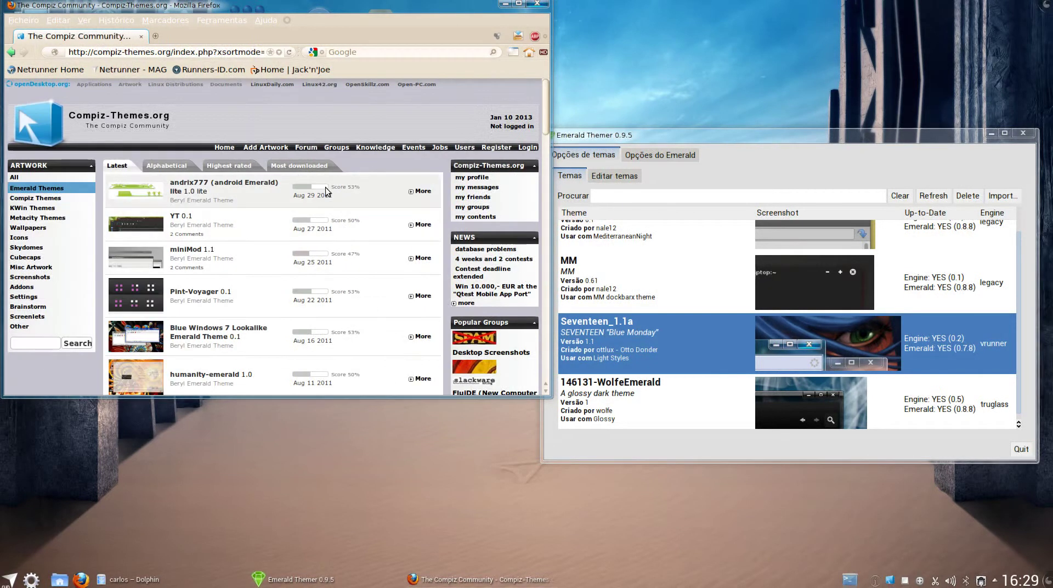
pyautogui.scroll(-5, 311, 232)
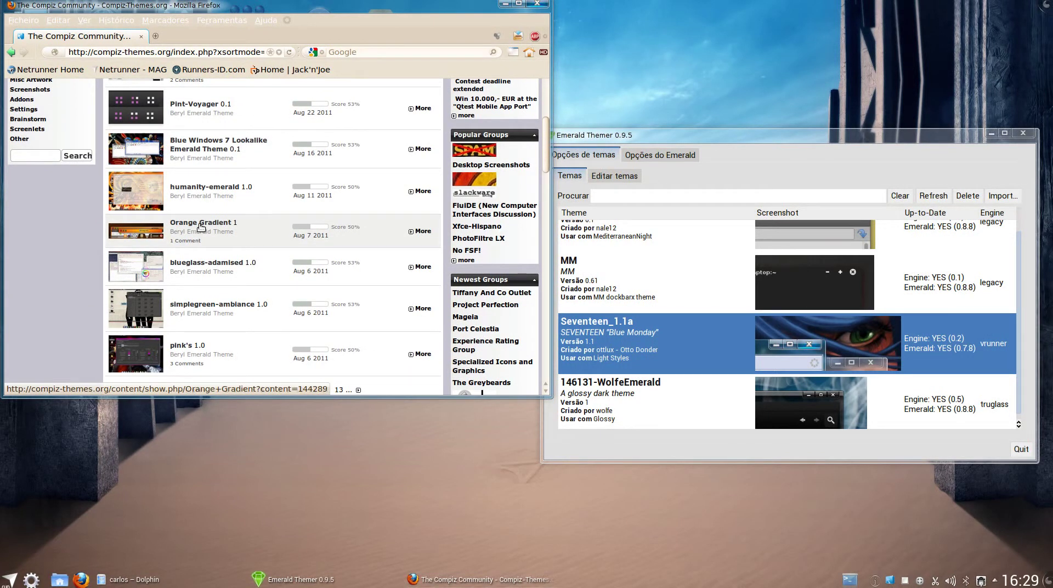
pyautogui.click(200, 226)
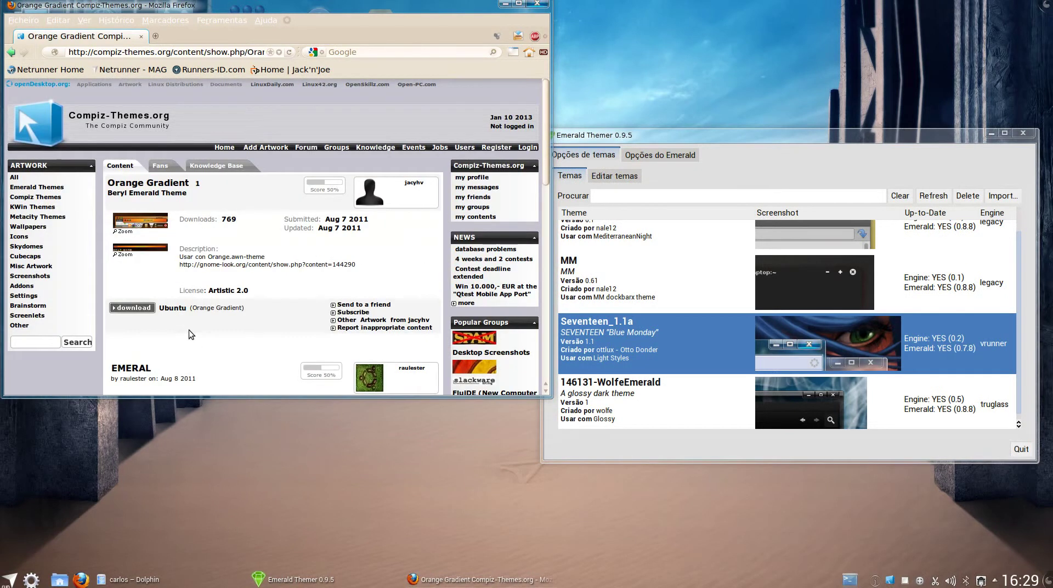
# - Download the Orange Gradient theme and save it as 144289-Orange Gradient.emerald in the Transferências folder
pyautogui.click(132, 307)
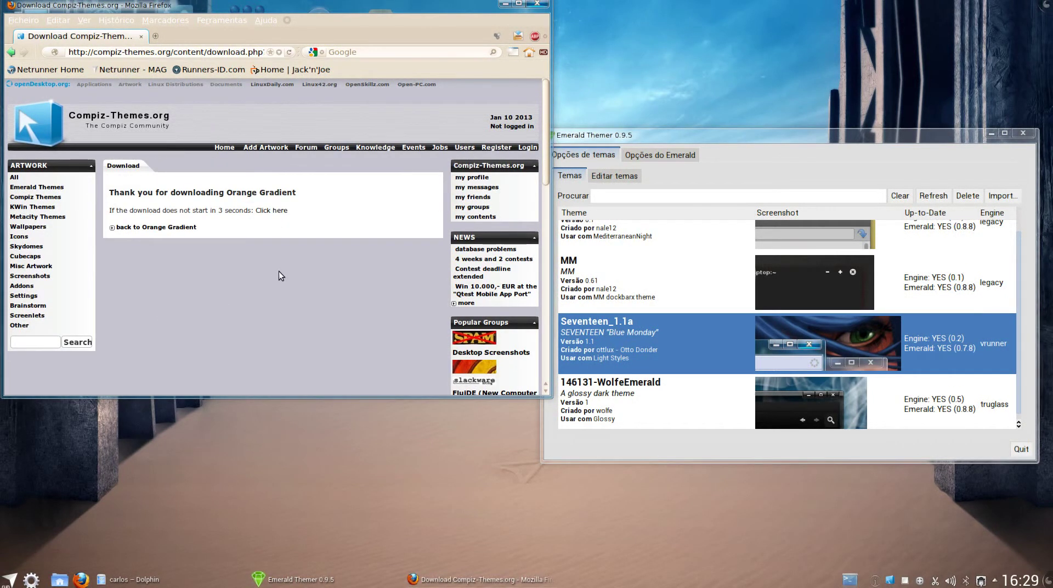
pyautogui.click(187, 184)
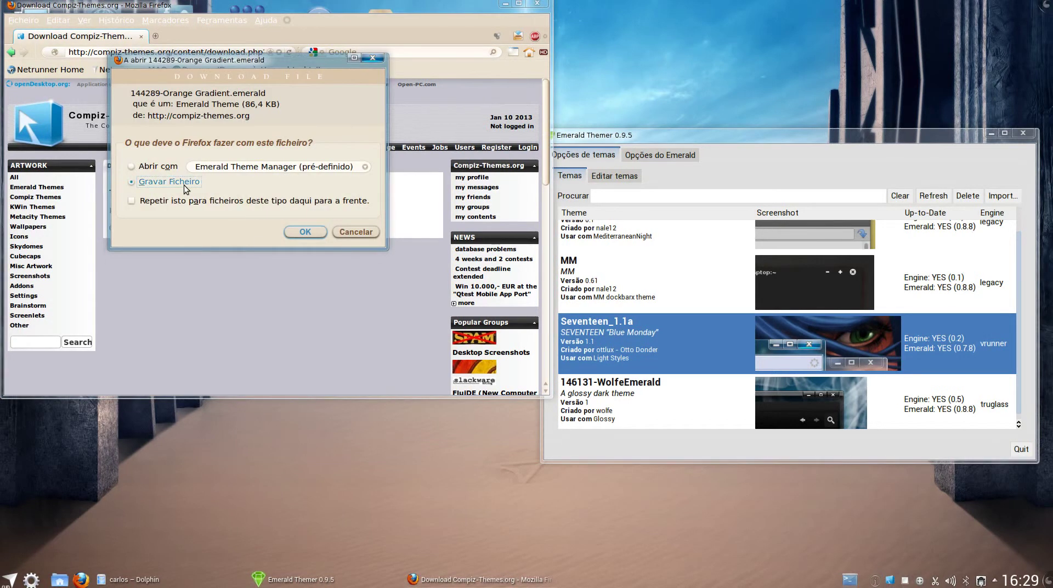
pyautogui.click(302, 232)
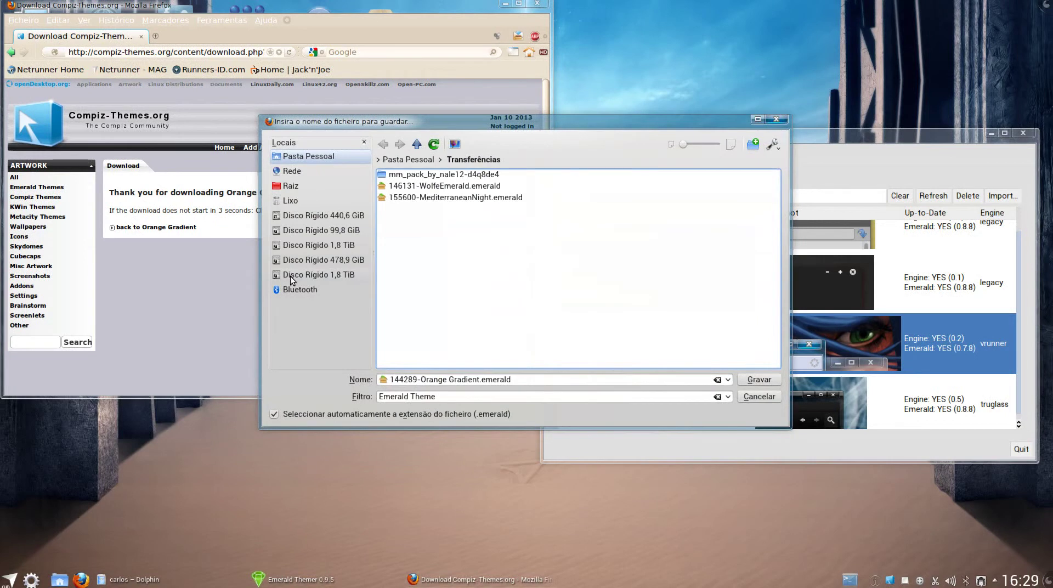
pyautogui.click(758, 379)
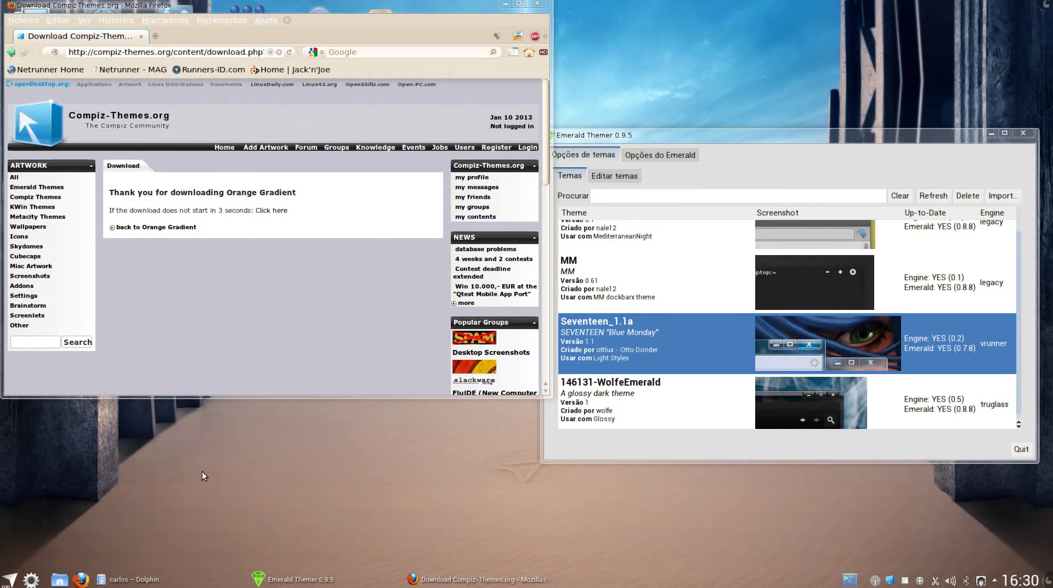
# - Import 144289-Orange Gradient.emerald from the Transferências folder into Emerald Themer and apply it as the window theme
pyautogui.click(999, 197)
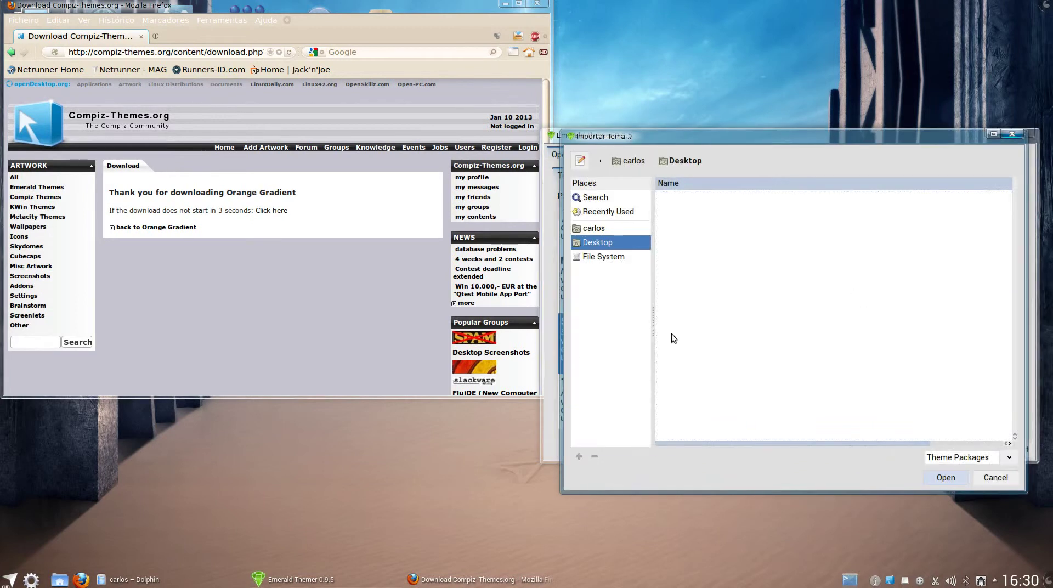
pyautogui.click(593, 228)
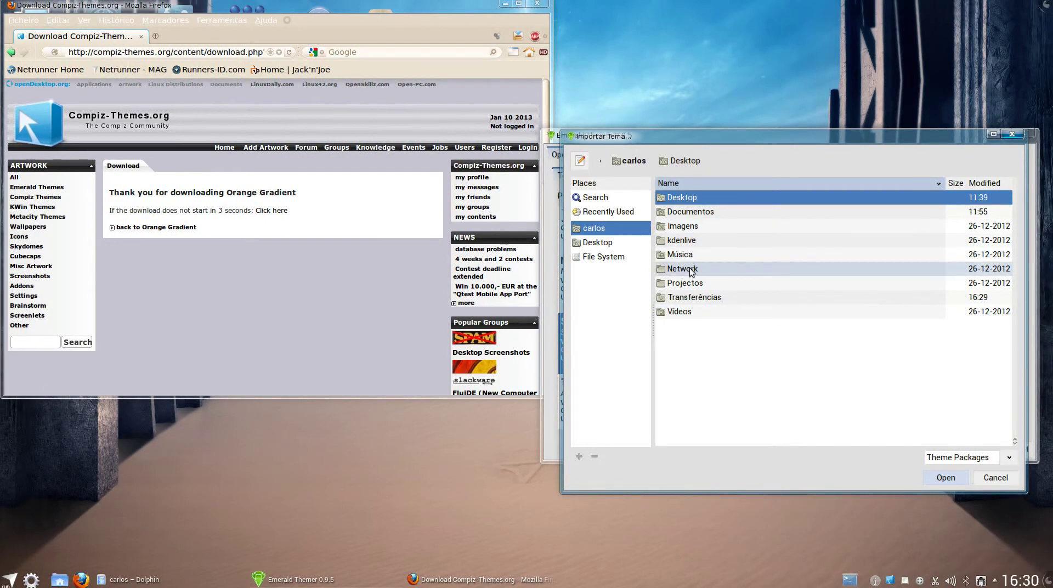
pyautogui.doubleClick(686, 296)
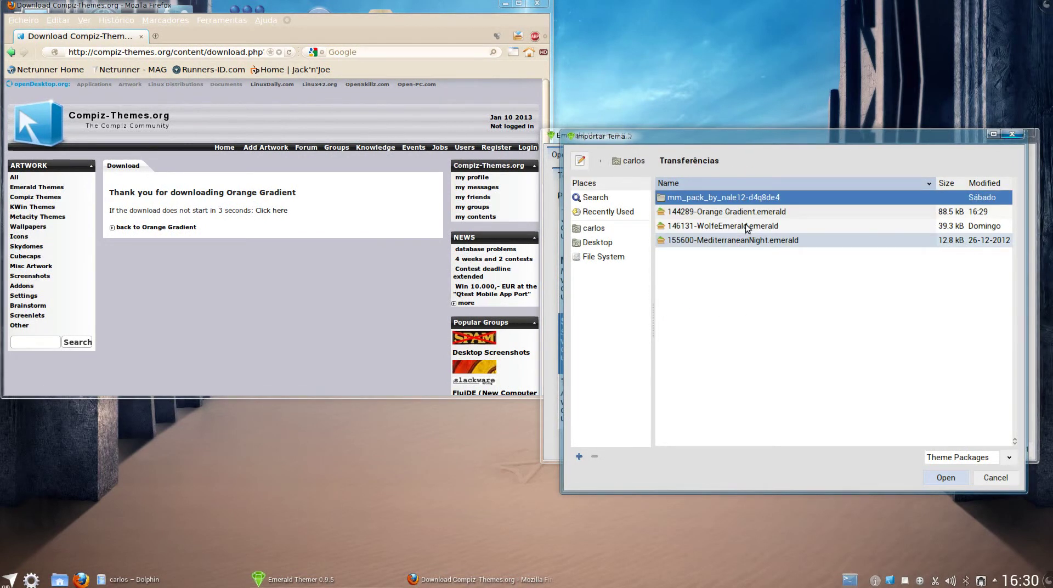
pyautogui.click(713, 212)
pyautogui.click(946, 476)
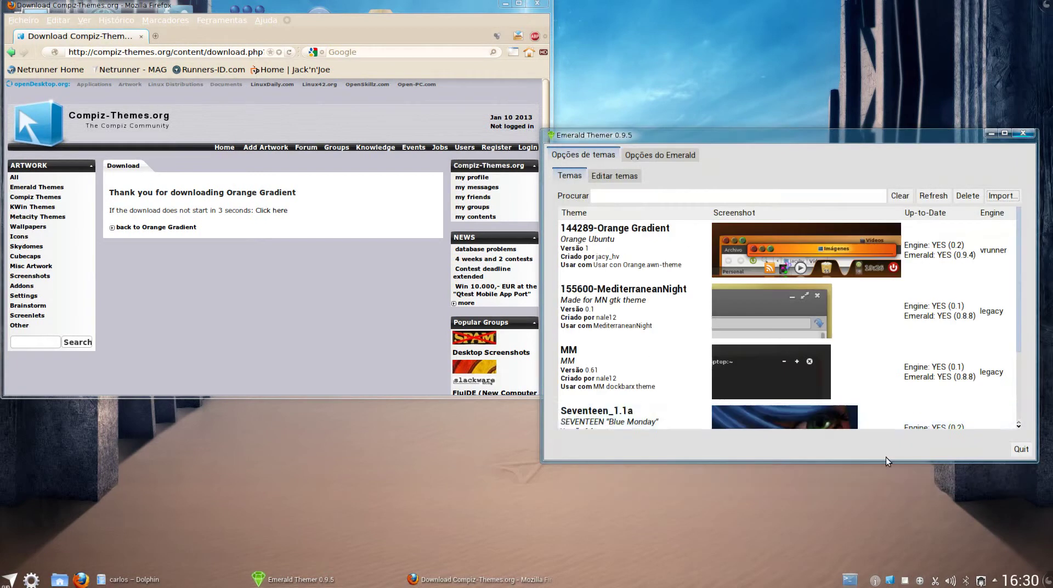
pyautogui.click(640, 241)
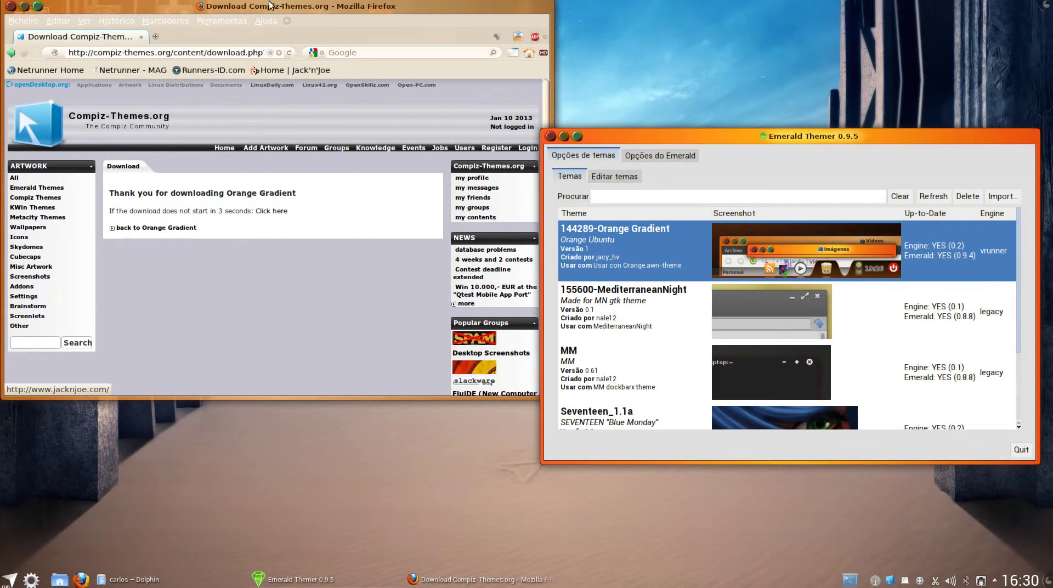
# - Enable "Cortar as decorações quando maximizado" in the Emerald options and return to the theme list
pyautogui.click(657, 154)
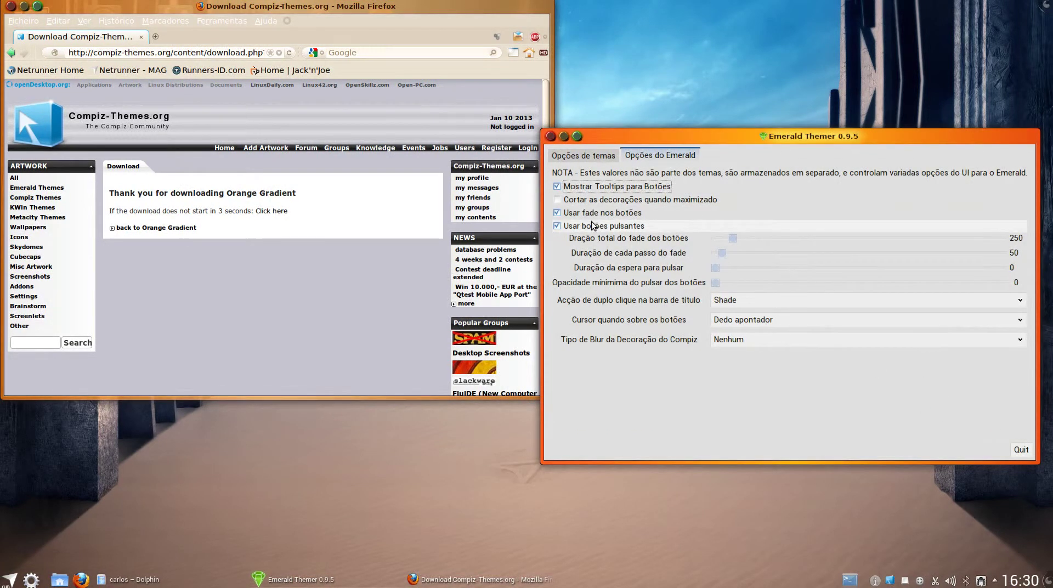
pyautogui.click(573, 200)
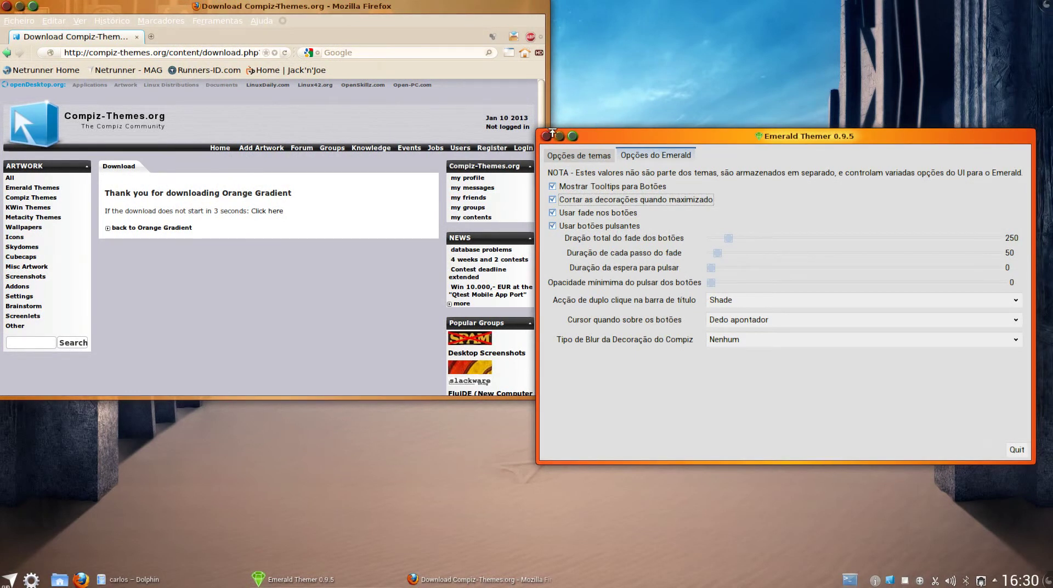
pyautogui.click(560, 156)
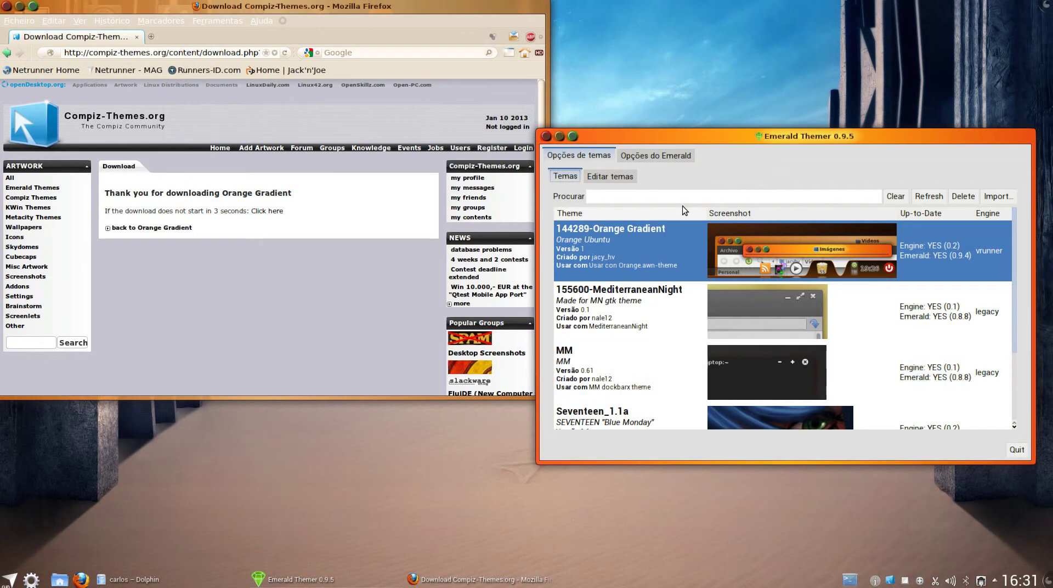
# - Try the legacy, line and pixmap frame engines on the Orange Gradient theme
pyautogui.click(631, 176)
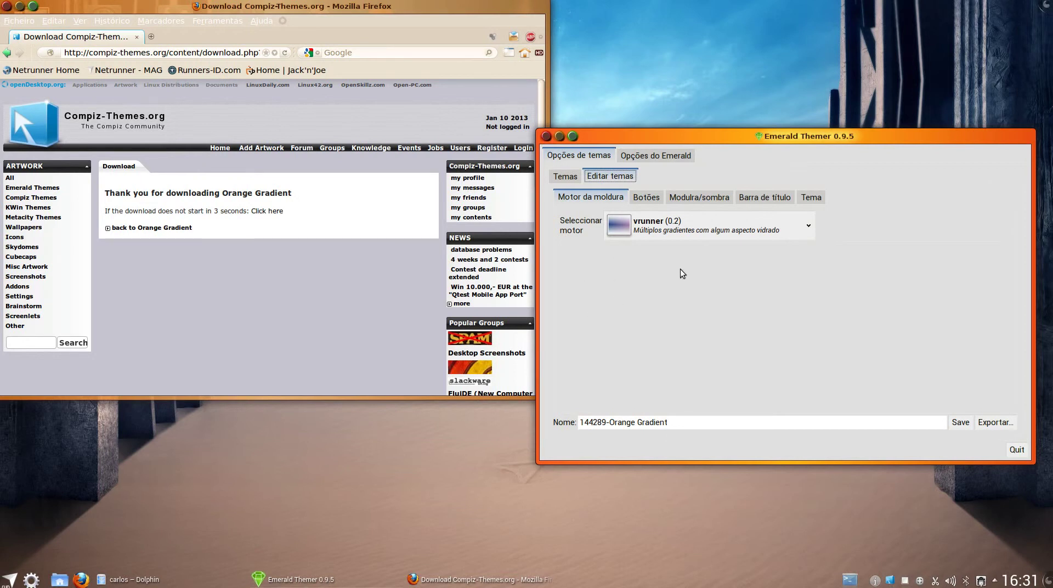
pyautogui.click(808, 225)
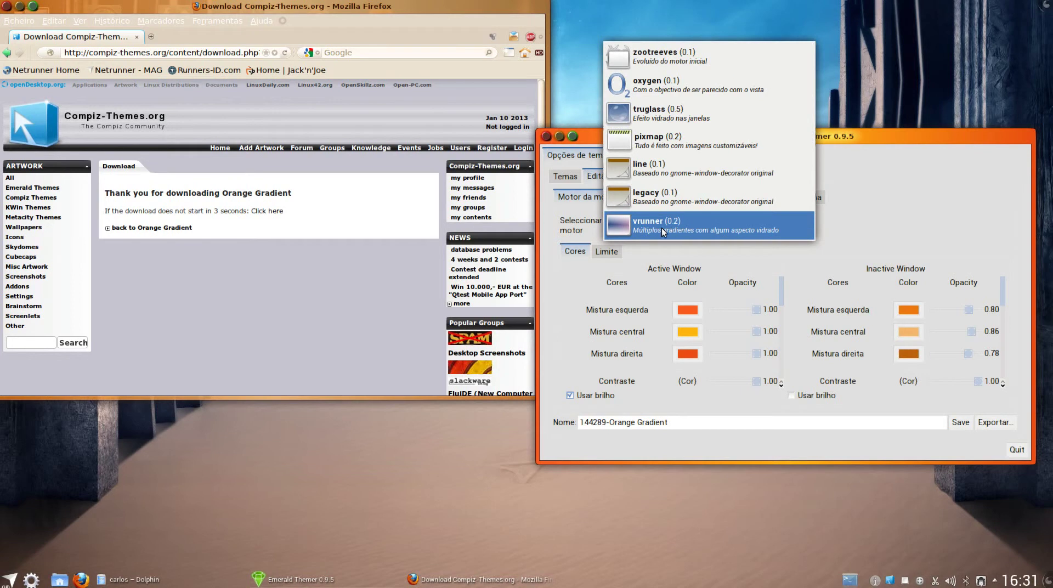
pyautogui.click(659, 195)
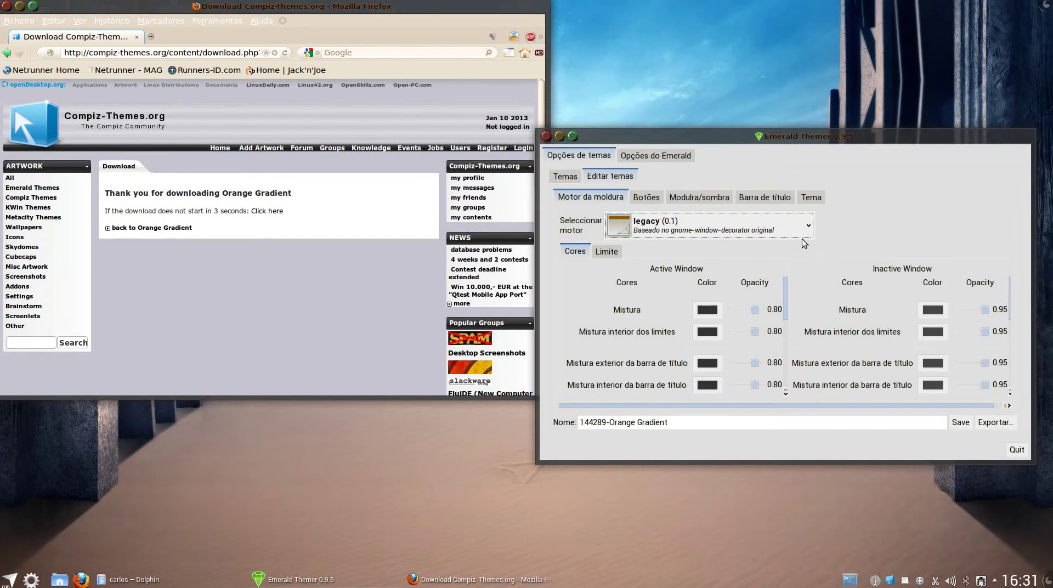
pyautogui.click(810, 223)
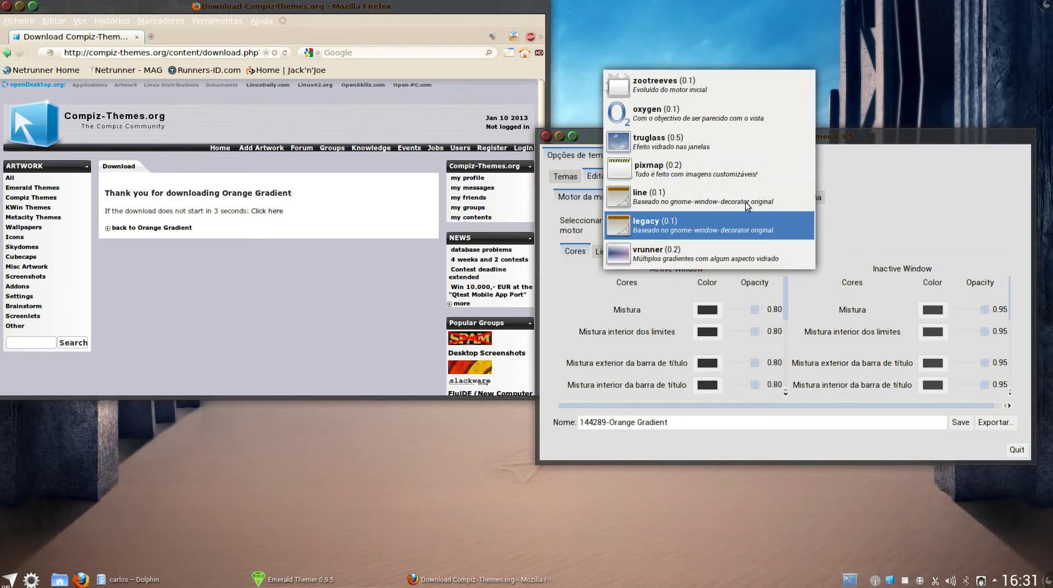
pyautogui.click(745, 202)
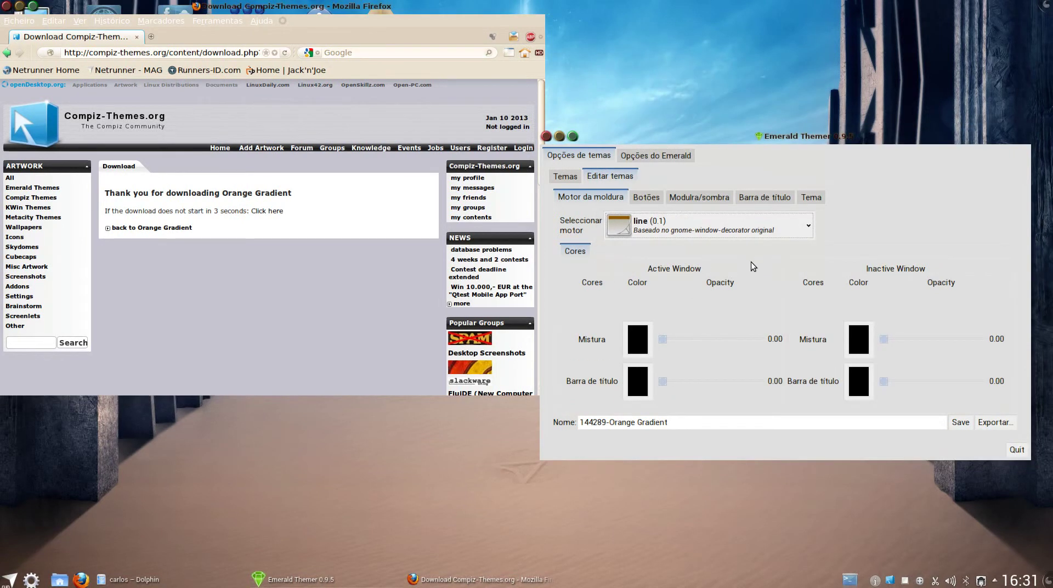
pyautogui.click(808, 225)
pyautogui.click(731, 198)
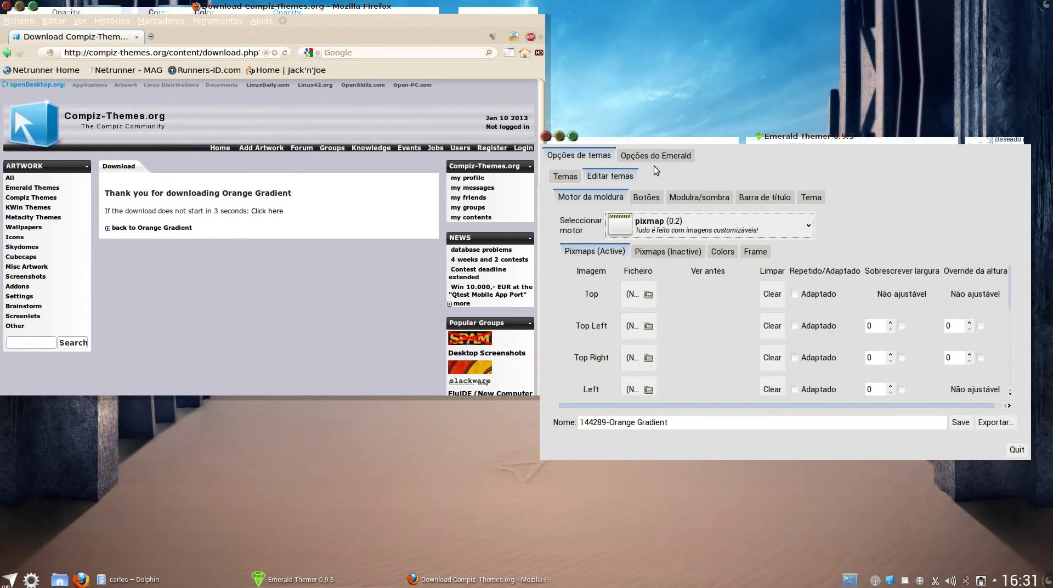
# - Try the truglass and zootreeves frame engines on the Orange Gradient theme, and set the engine back to vrunner
pyautogui.click(810, 226)
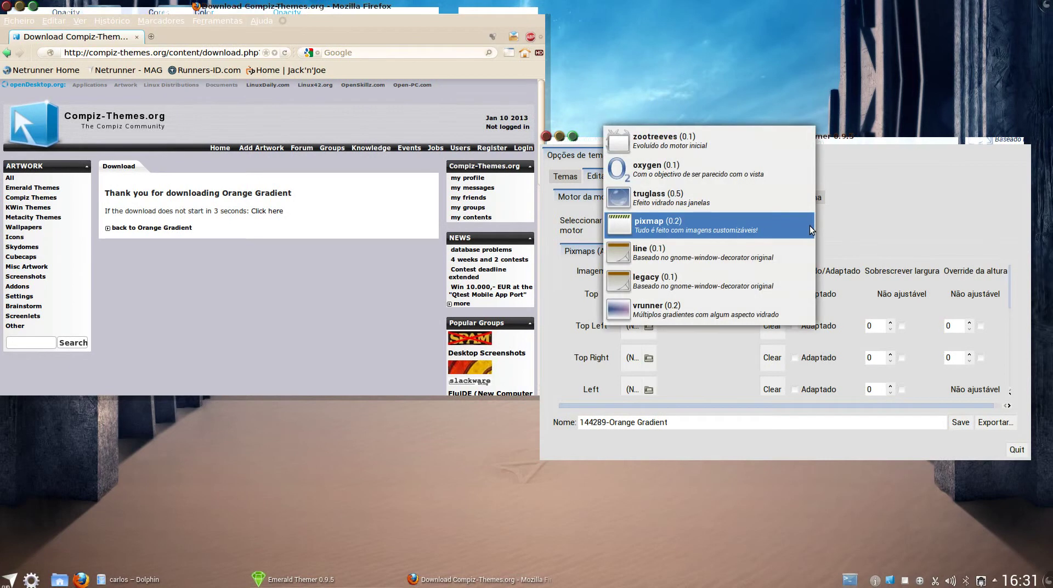
pyautogui.click(765, 202)
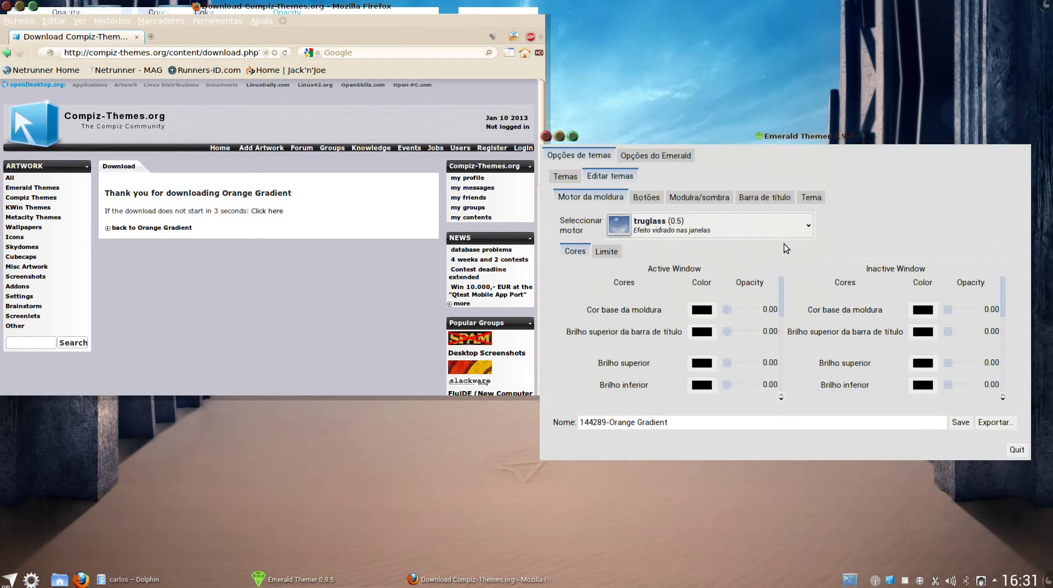
pyautogui.click(811, 223)
pyautogui.click(764, 200)
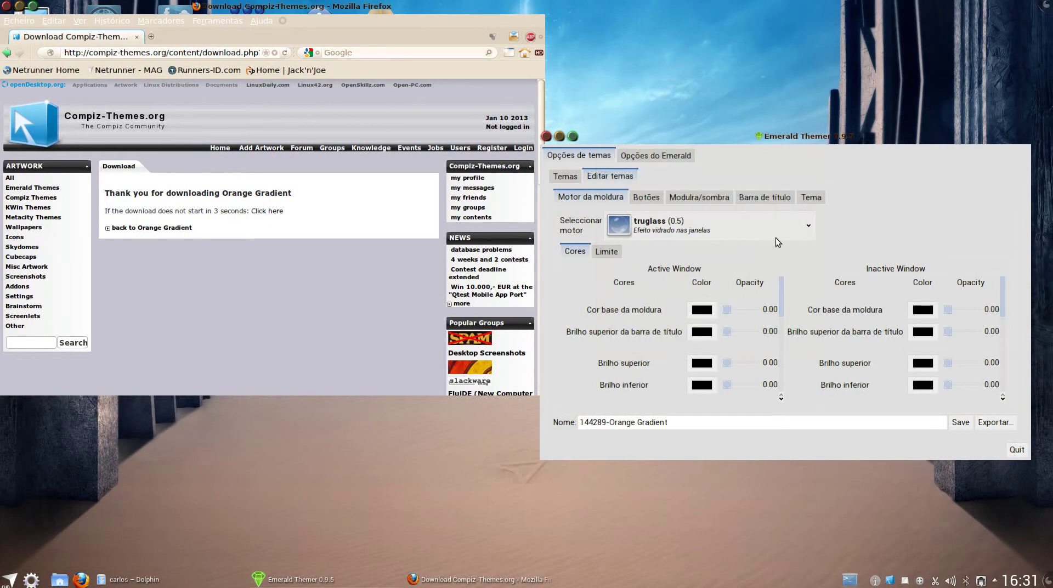
pyautogui.click(810, 223)
pyautogui.click(778, 202)
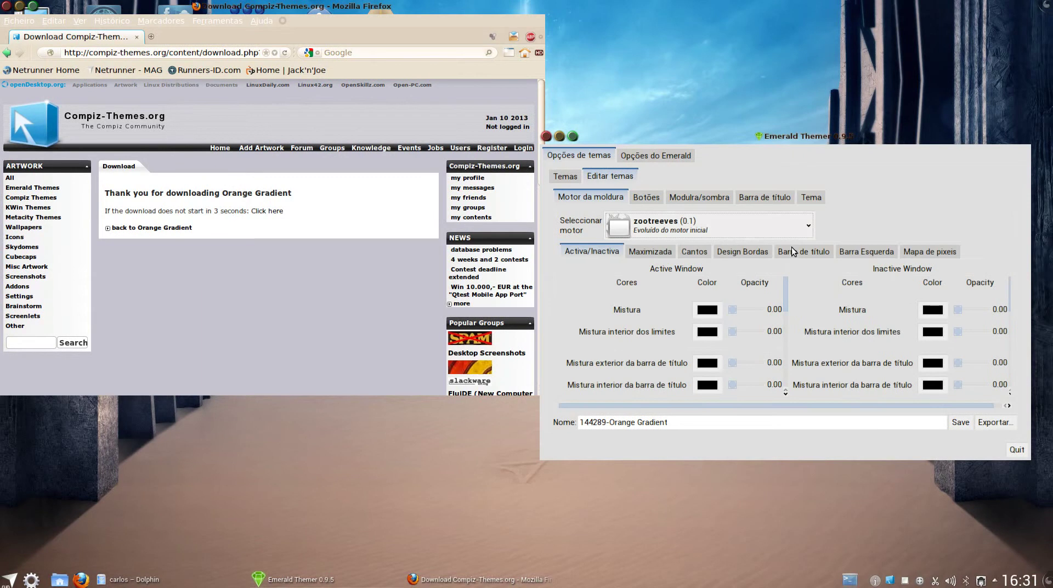
pyautogui.click(806, 229)
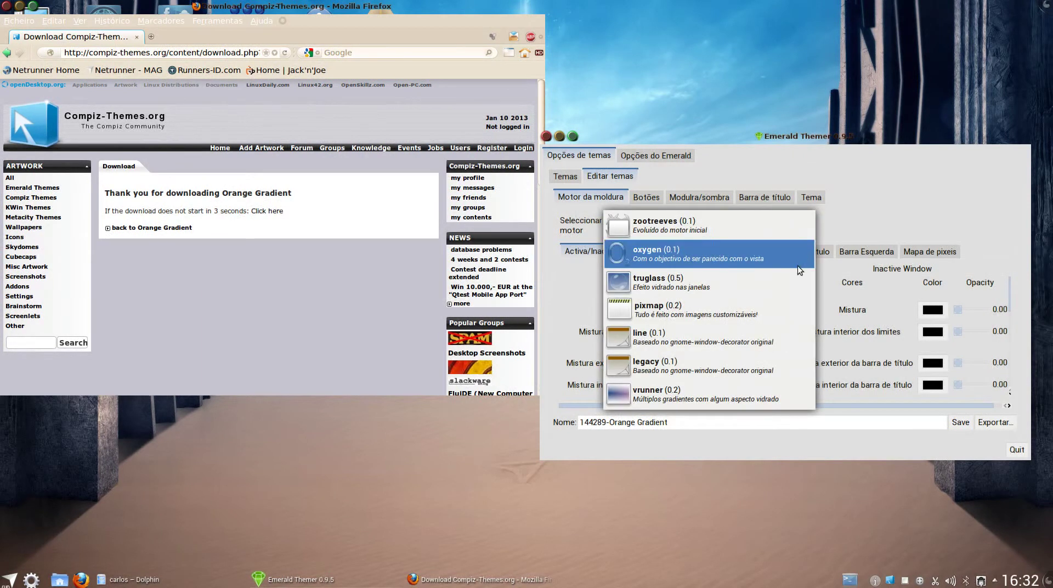
pyautogui.click(745, 392)
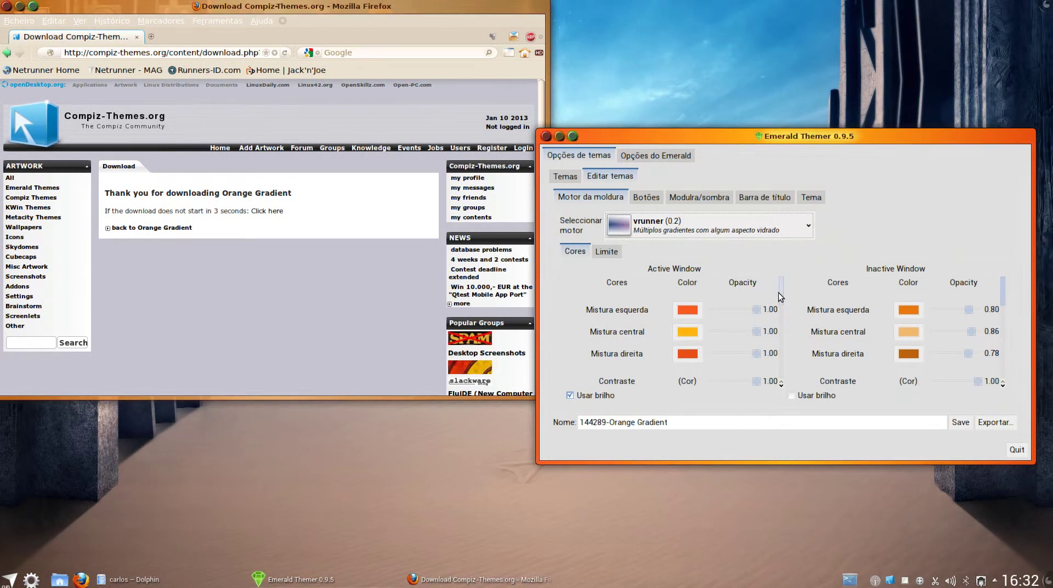
# - Switch the Orange Gradient theme's frame engine to legacy once more, and restore vrunner
pyautogui.click(811, 226)
pyautogui.click(753, 205)
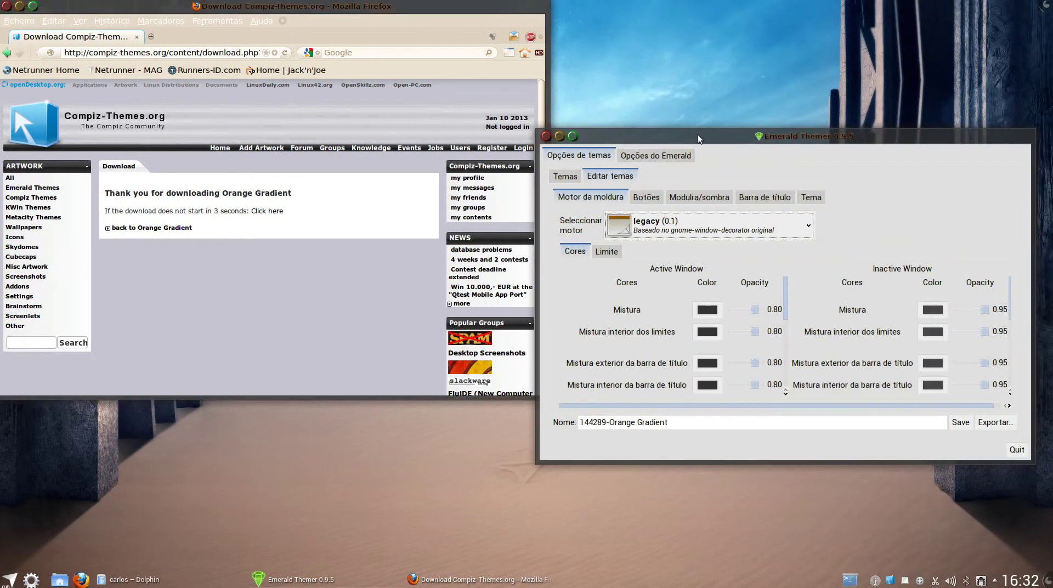
pyautogui.click(811, 229)
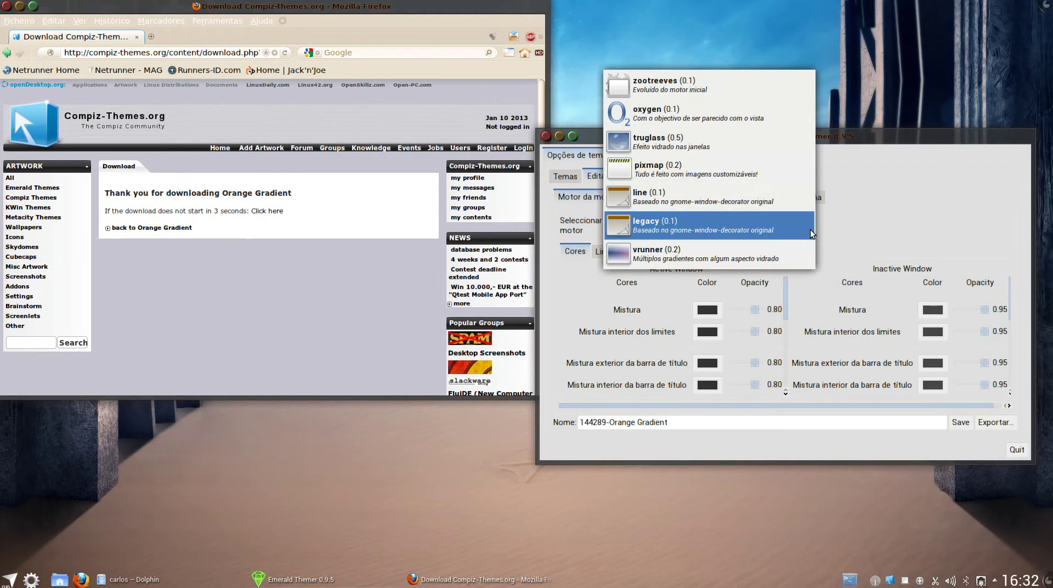
pyautogui.click(768, 255)
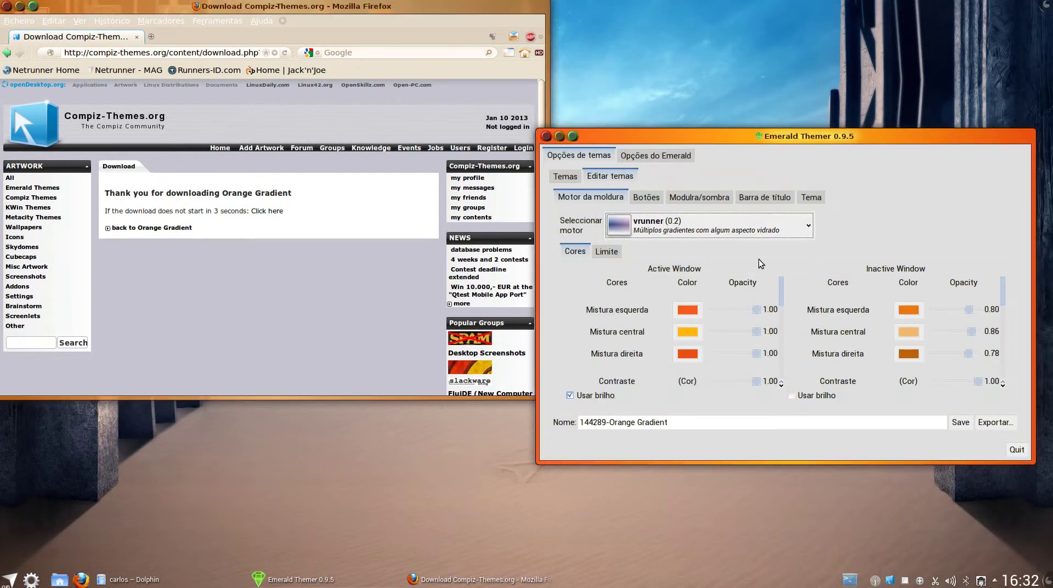
# - Examine the theme's button, frame and shadow, and title bar settings, and review the general Emerald options without changing them
pyautogui.click(657, 199)
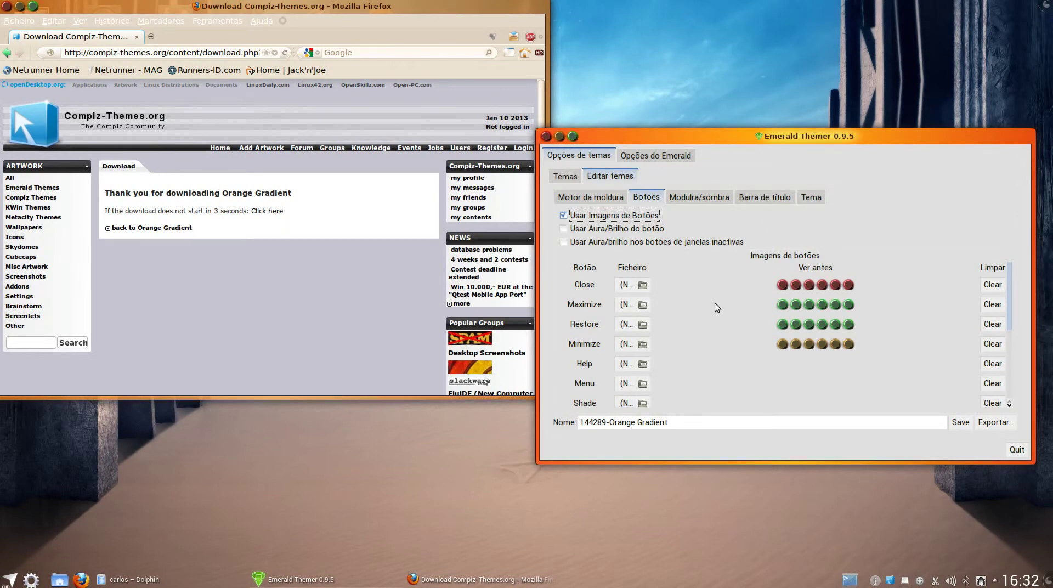
pyautogui.click(701, 198)
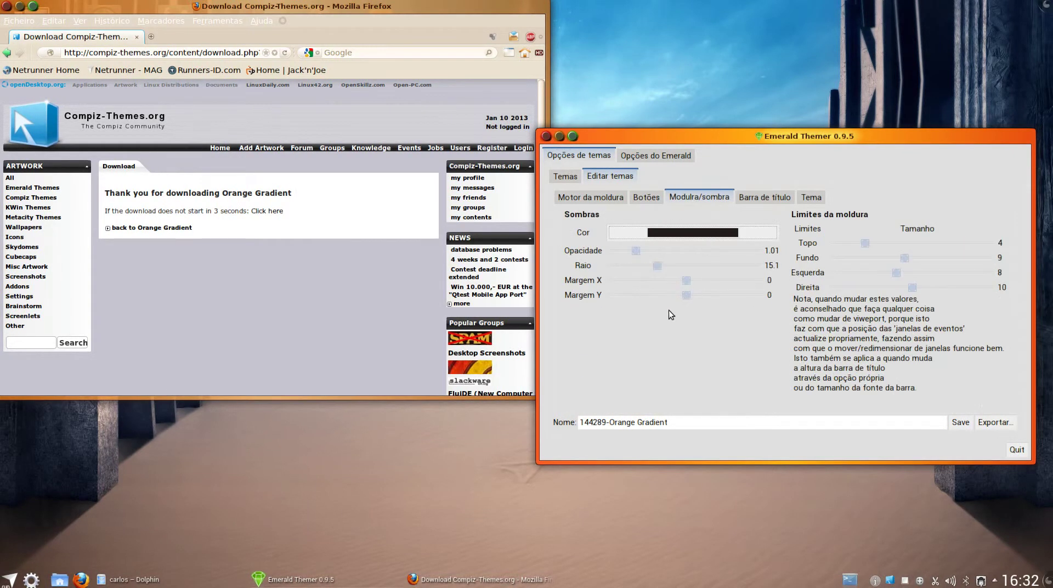
pyautogui.click(753, 198)
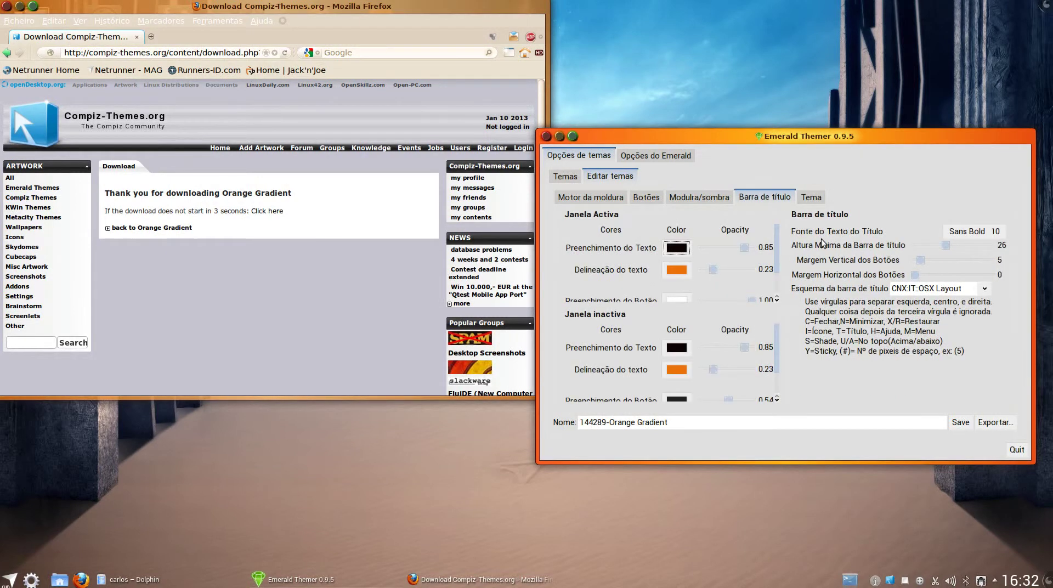
pyautogui.click(593, 199)
pyautogui.click(568, 177)
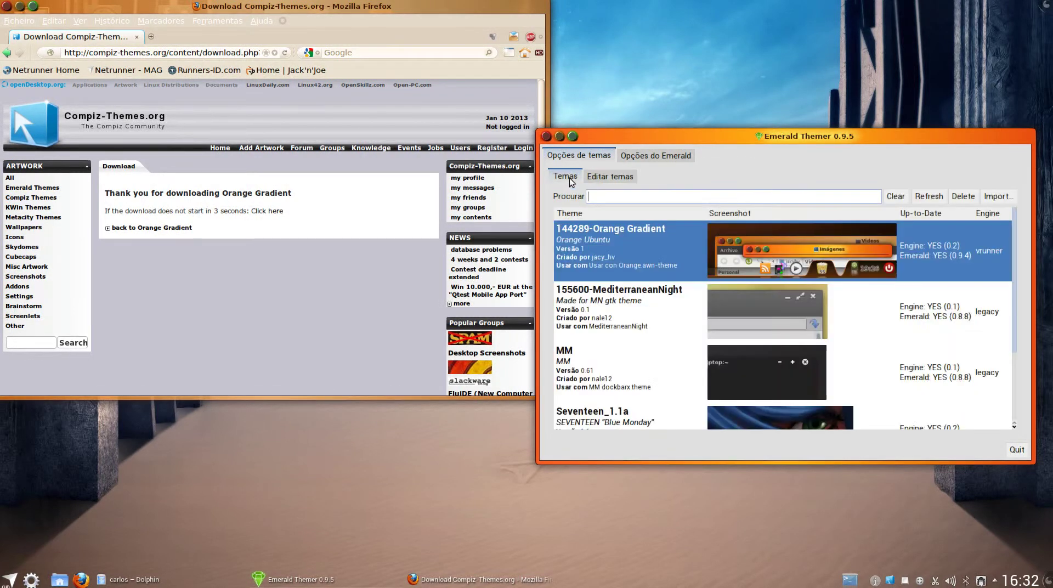
pyautogui.click(637, 158)
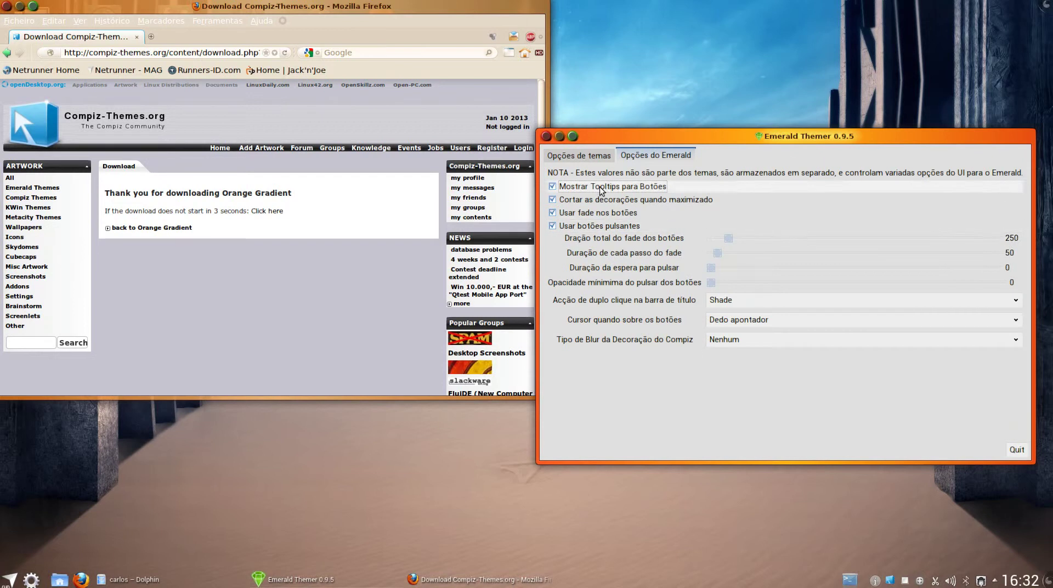
pyautogui.click(590, 155)
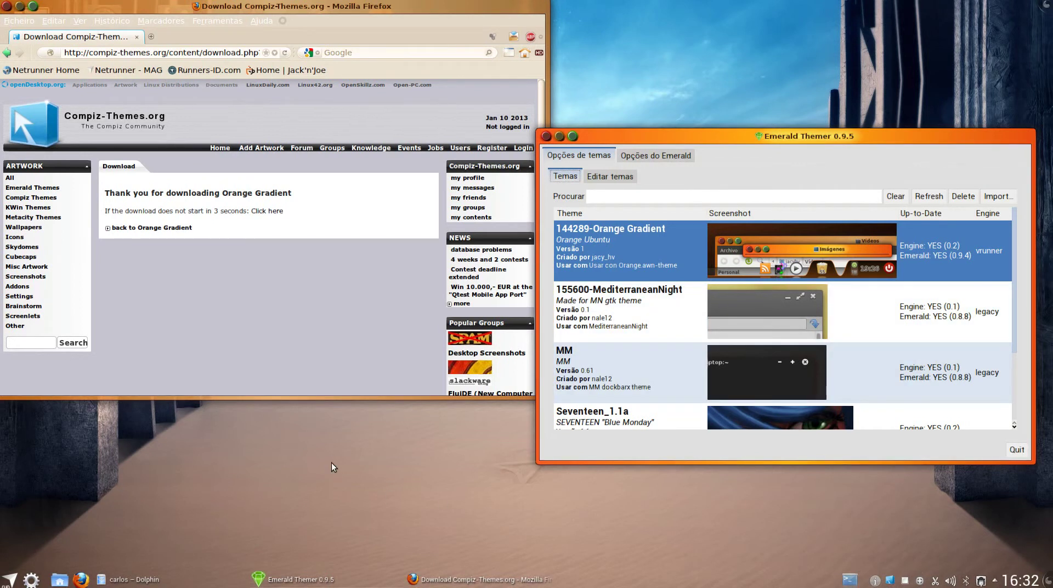
# - Clear the desktop by closing Emerald Themer and Firefox and minimizing the Dolphin window
pyautogui.click(546, 136)
pyautogui.click(7, 6)
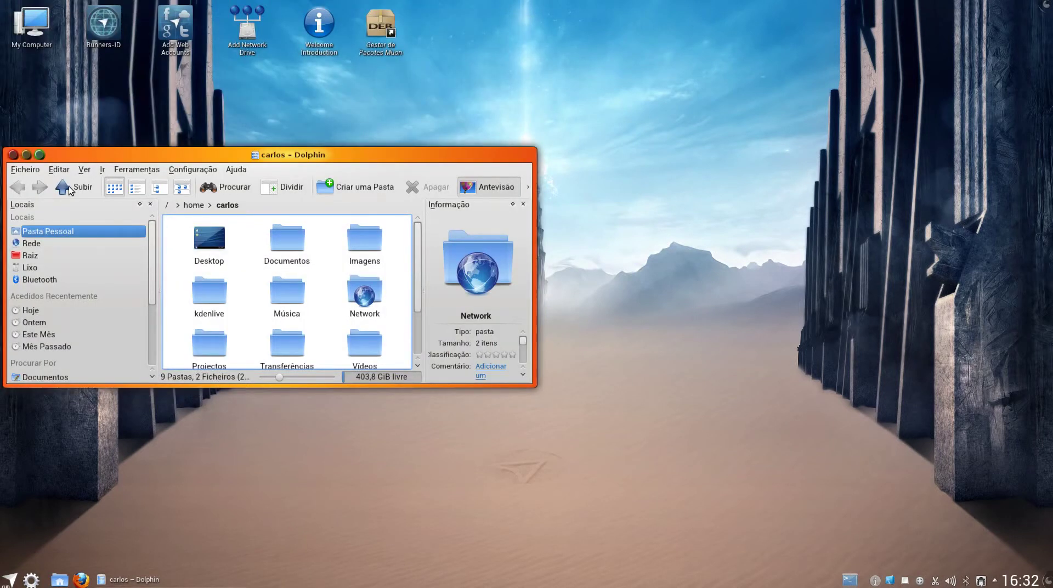
pyautogui.click(25, 155)
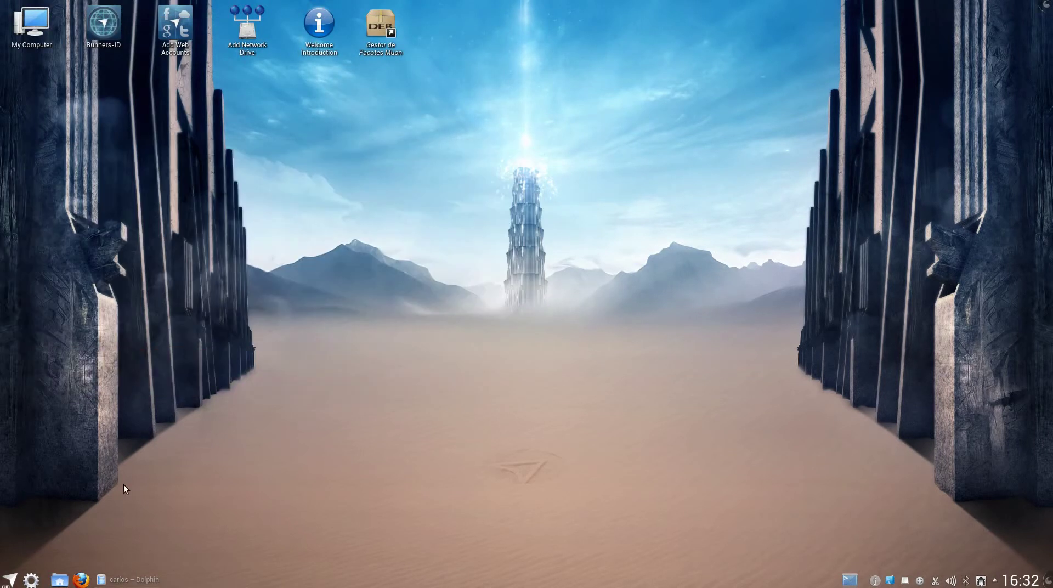
# - Restore and maximize the Dolphin window to view the Orange Gradient decoration, and minimize it again
pyautogui.click(115, 579)
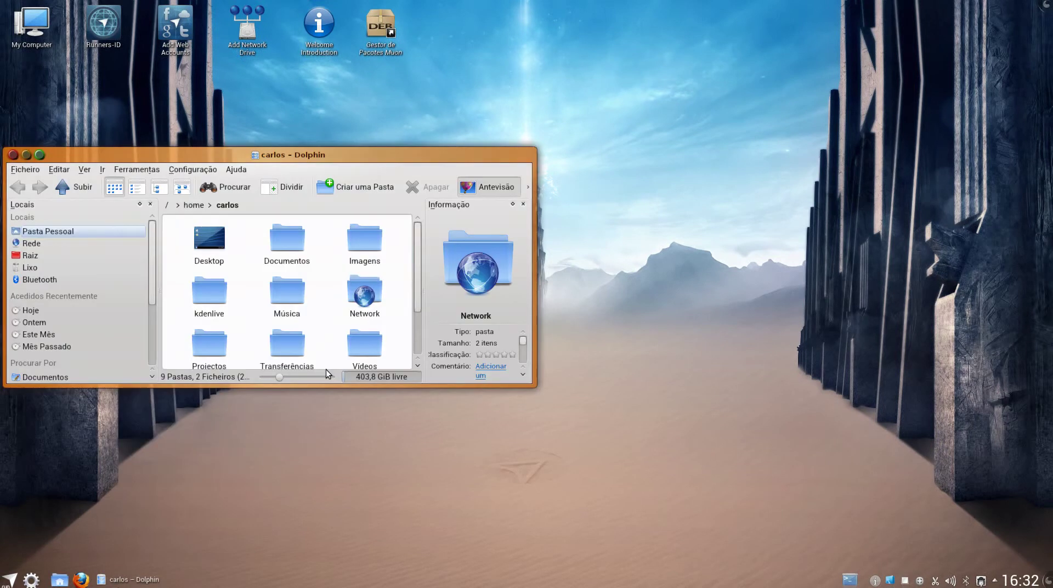
pyautogui.click(39, 155)
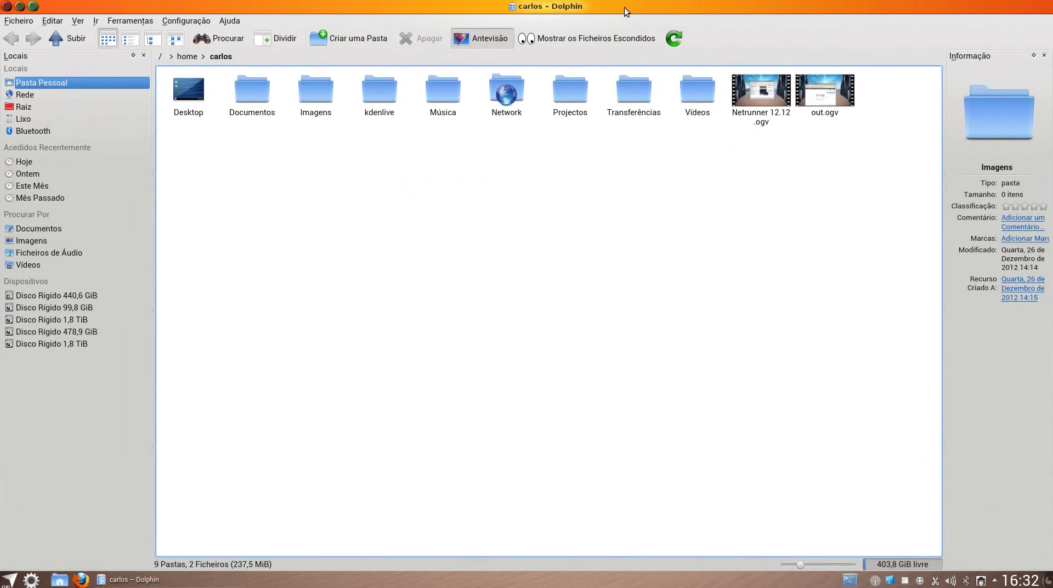
pyautogui.click(20, 6)
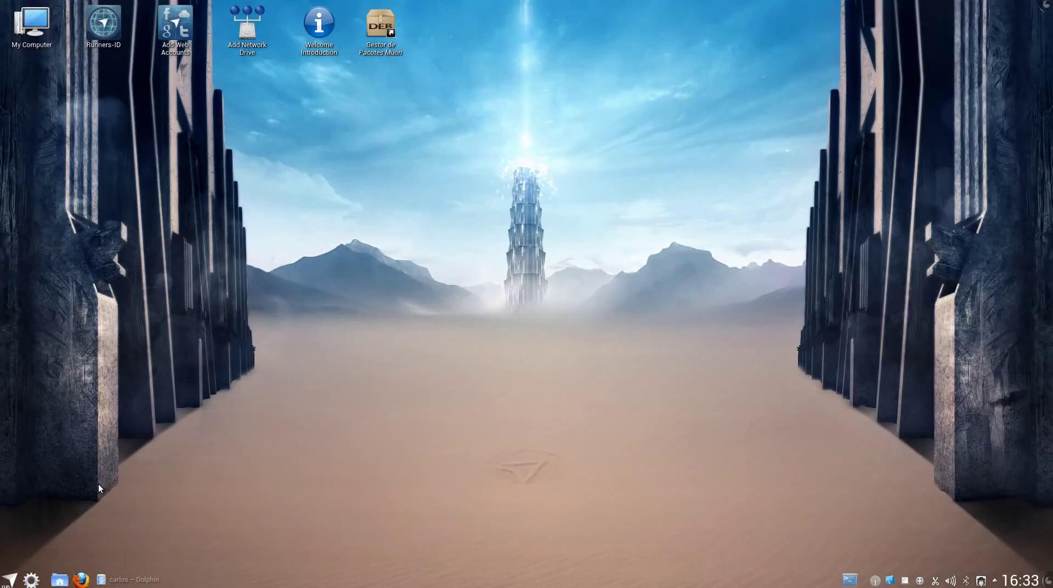
# - Launch CompizConfig Settings Manager by running a program search for "compiz"
pyautogui.click(10, 579)
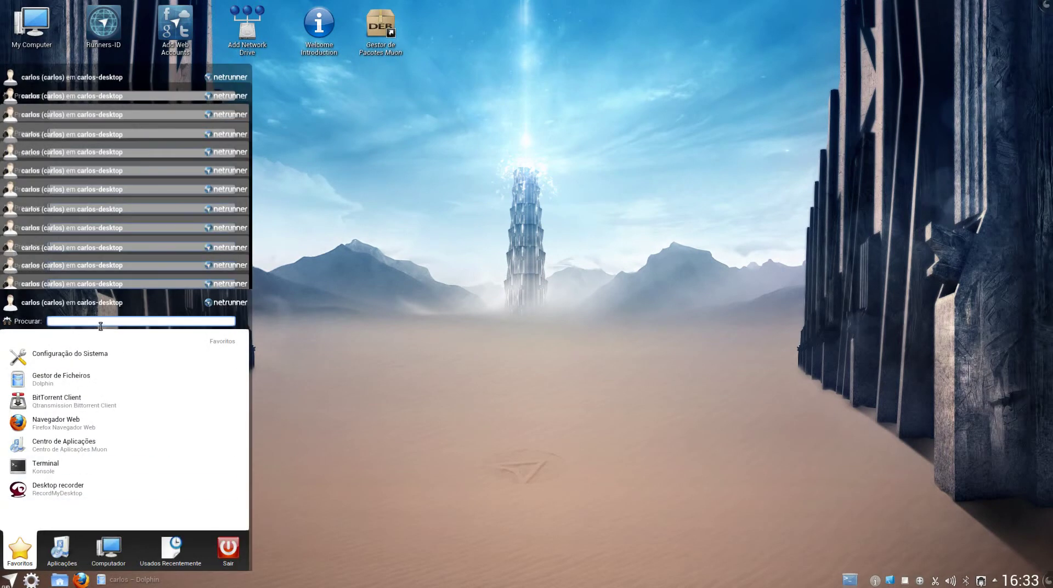
pyautogui.click(427, 364)
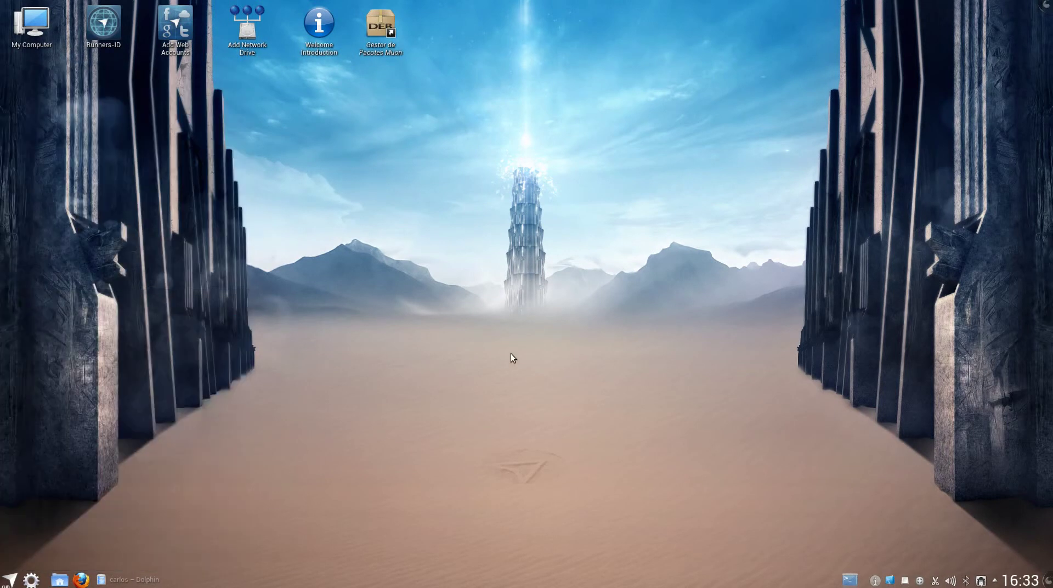
pyautogui.hotkey('alt', 'F2')
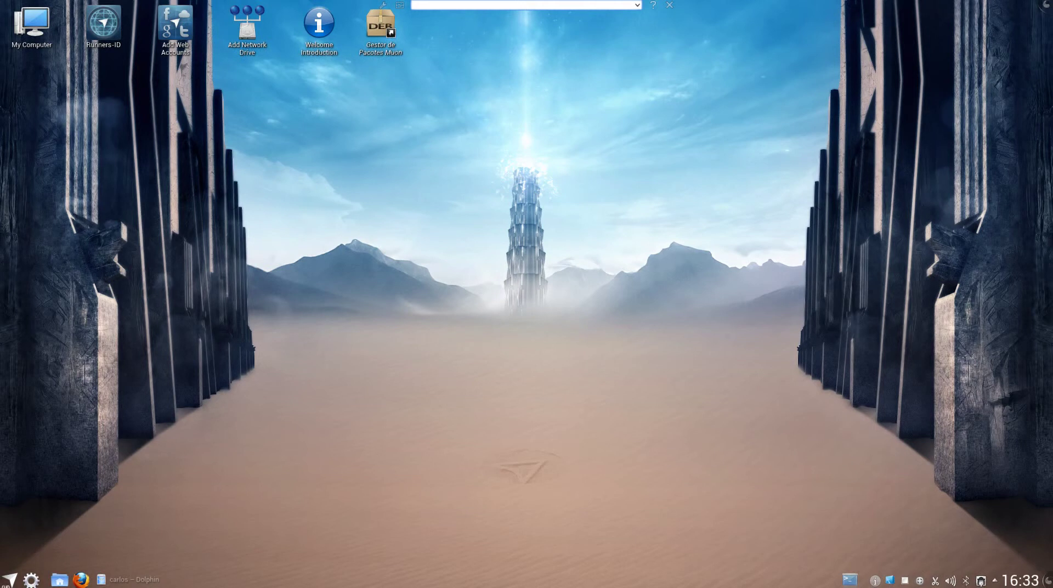
pyautogui.write('compiz')
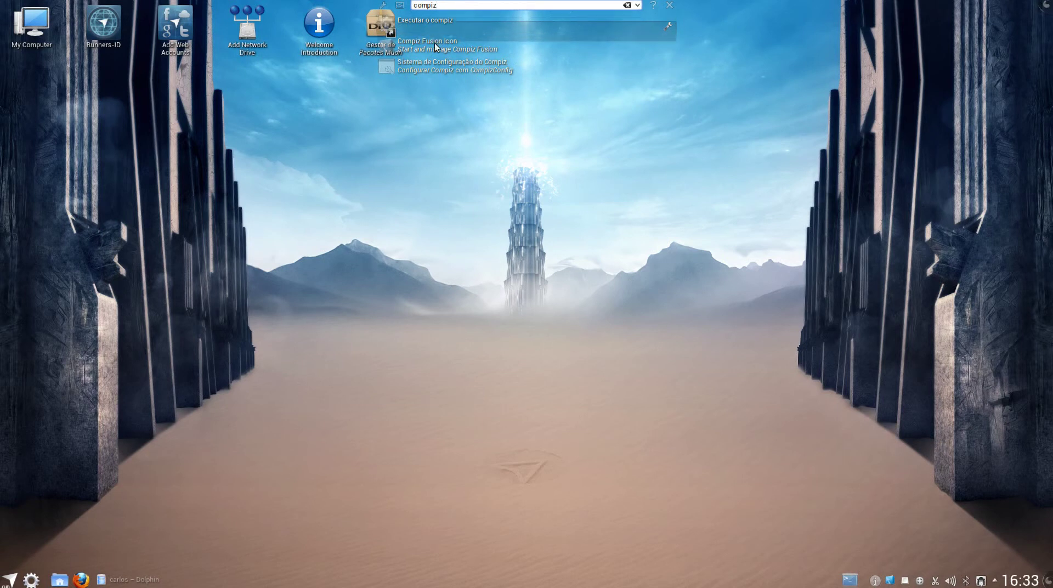
pyautogui.click(434, 70)
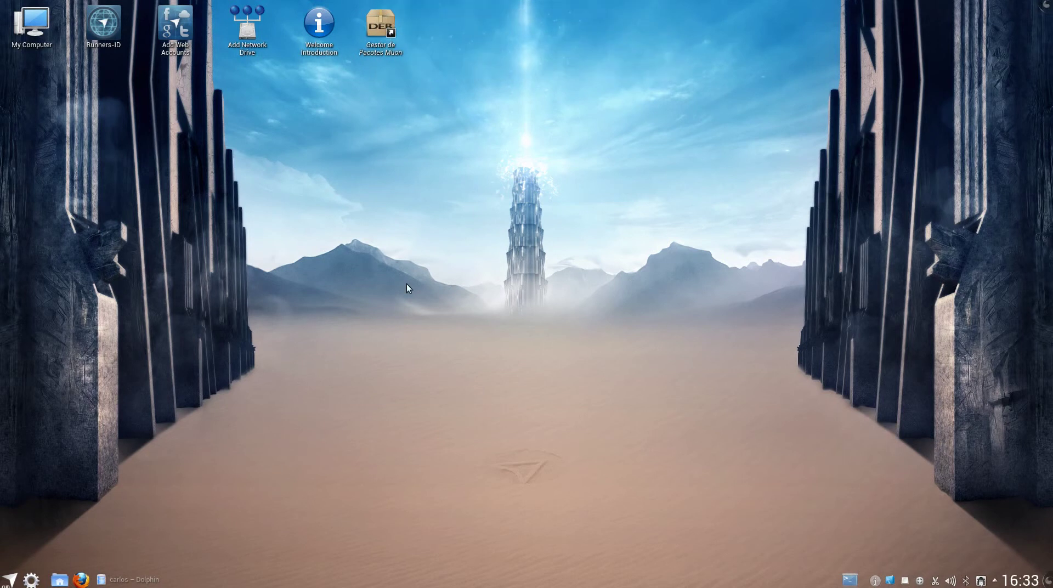
pyautogui.click(608, 365)
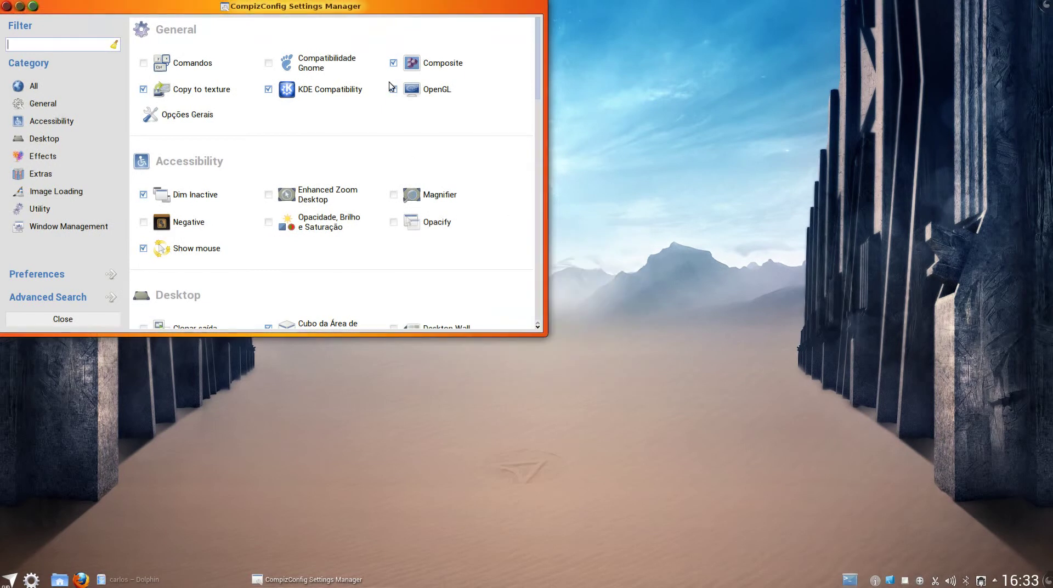
# - Maximize CompizConfig Settings Manager, review the general Compiz options (Opções Gerais), and return to the plugin list
pyautogui.click(33, 7)
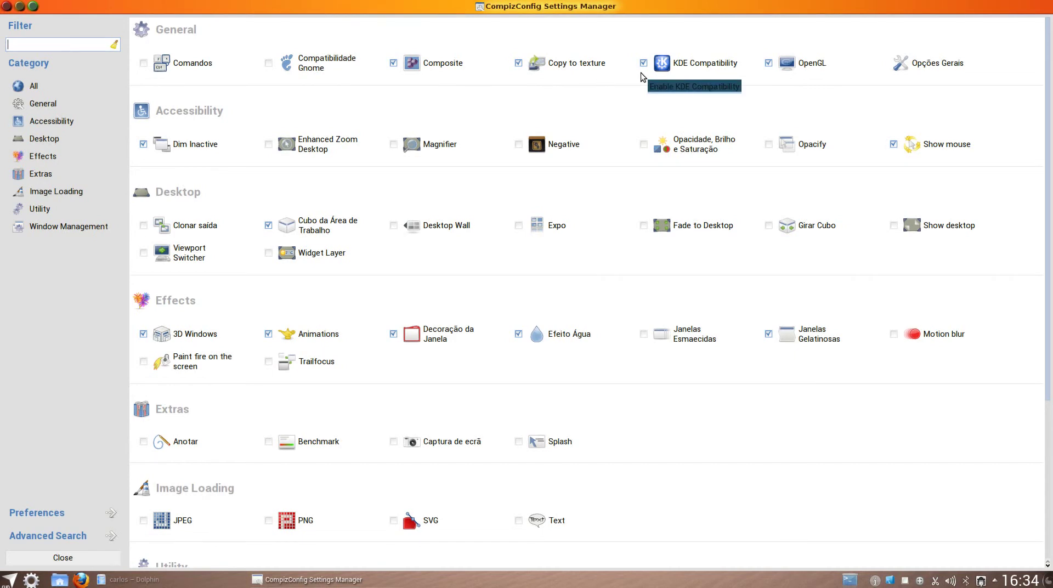
pyautogui.click(917, 73)
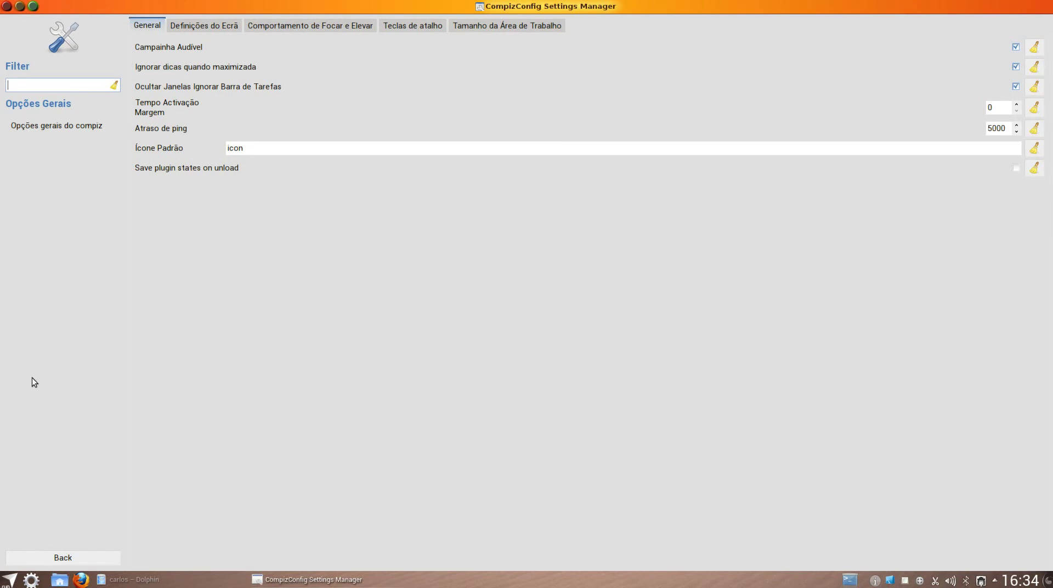
pyautogui.click(78, 557)
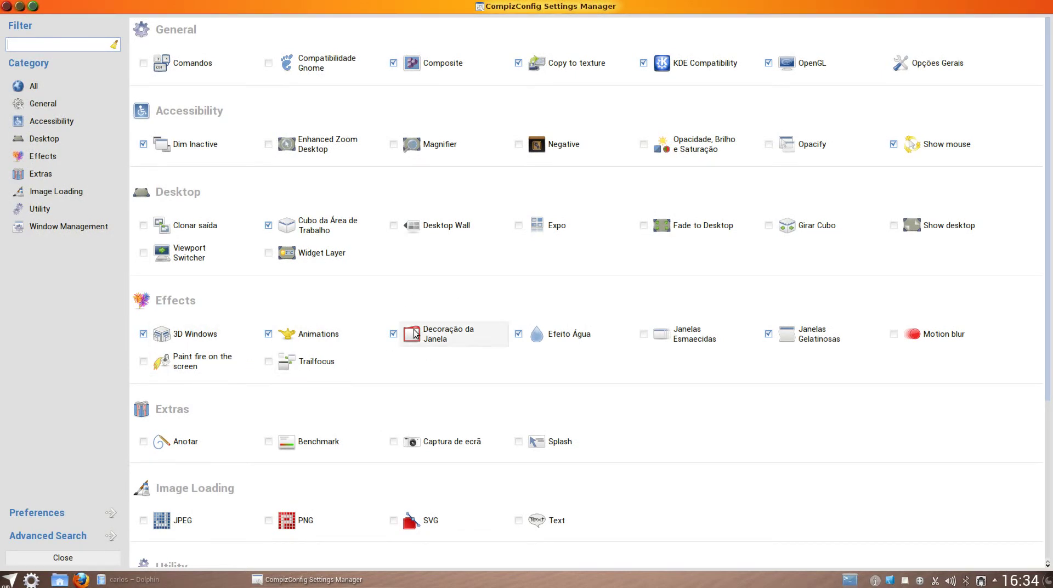
# - Minimize CompizConfig Settings Manager, bring up Dolphin, and unmaximize and maximize its window to view the window effects
pyautogui.click(21, 7)
pyautogui.click(139, 581)
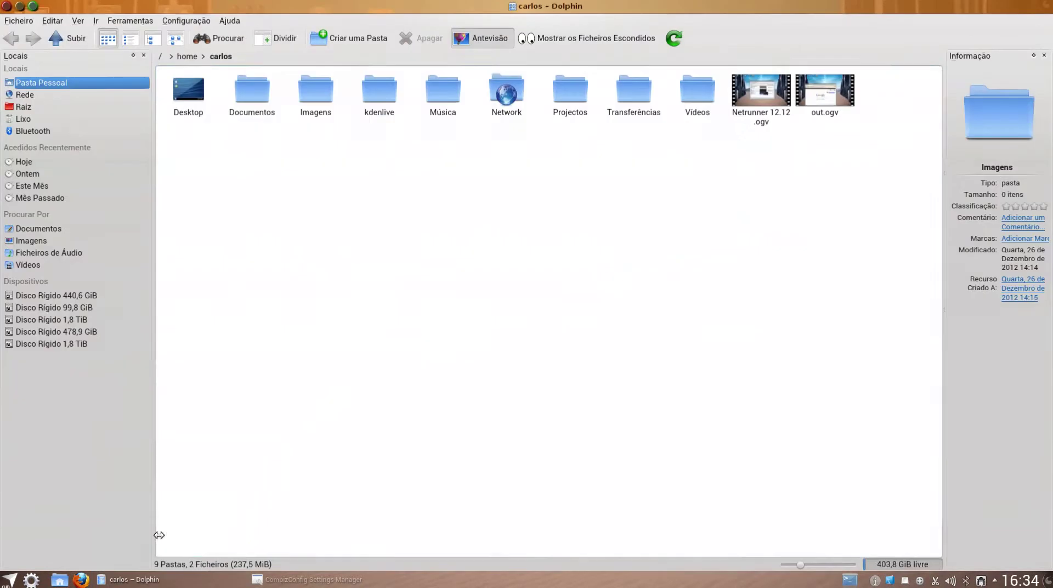
pyautogui.click(36, 8)
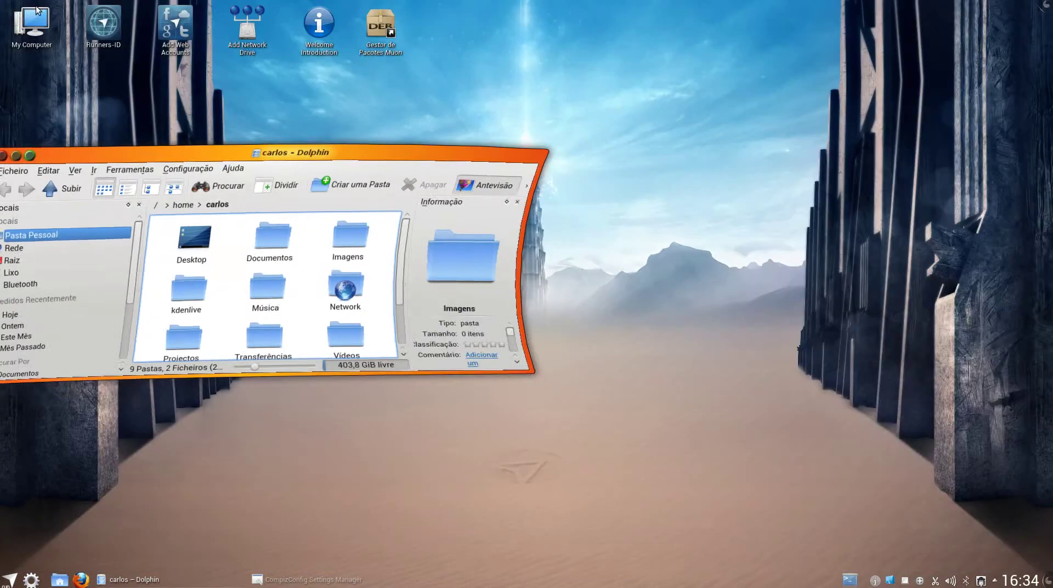
pyautogui.click(40, 155)
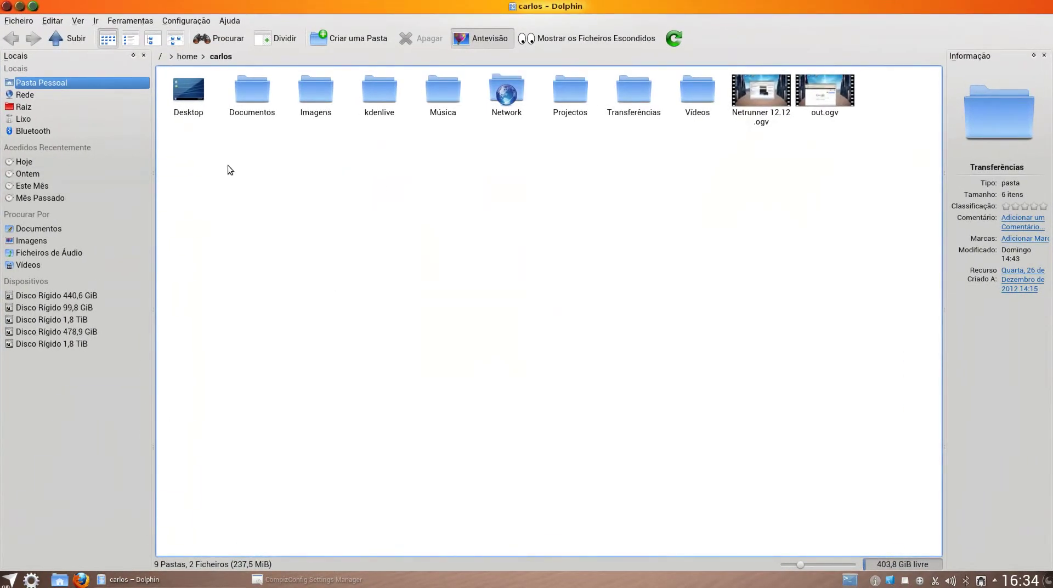
# - Bring CompizConfig Settings Manager back and try its unmaximize, minimize and restore effects, leaving the window maximized
pyautogui.click(310, 584)
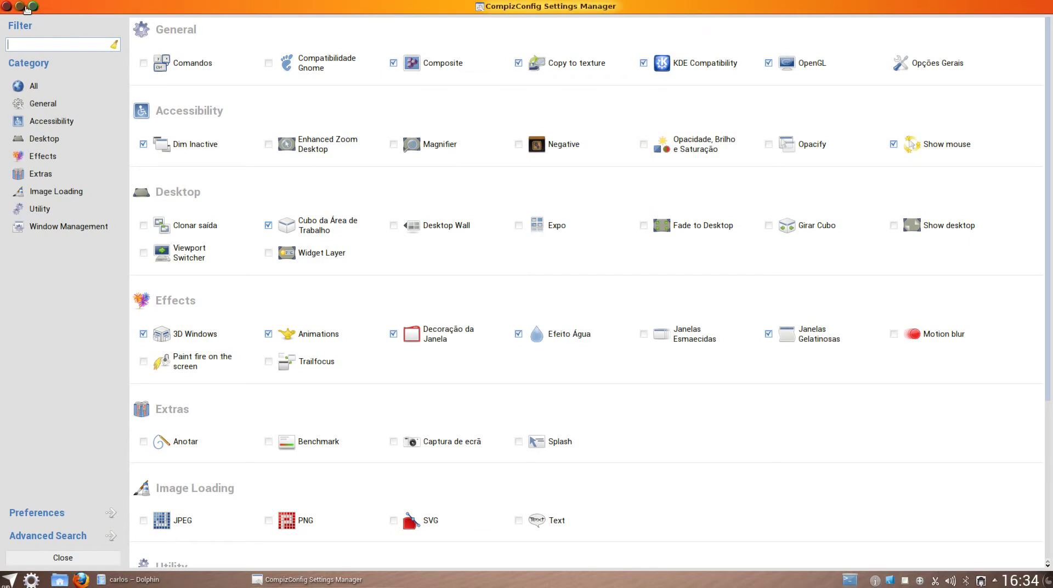
pyautogui.click(33, 6)
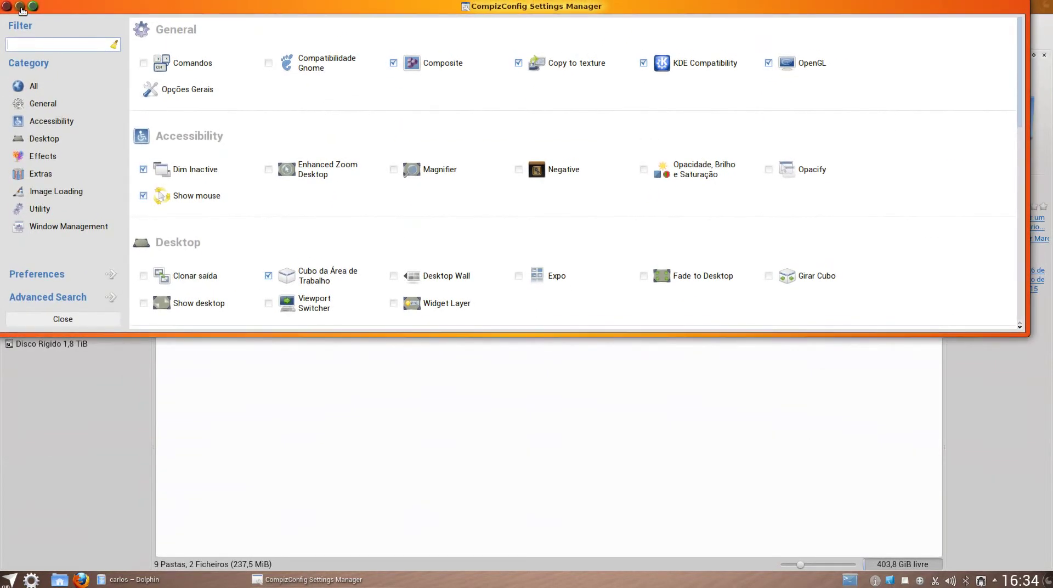
pyautogui.click(20, 7)
pyautogui.click(284, 581)
pyautogui.click(31, 7)
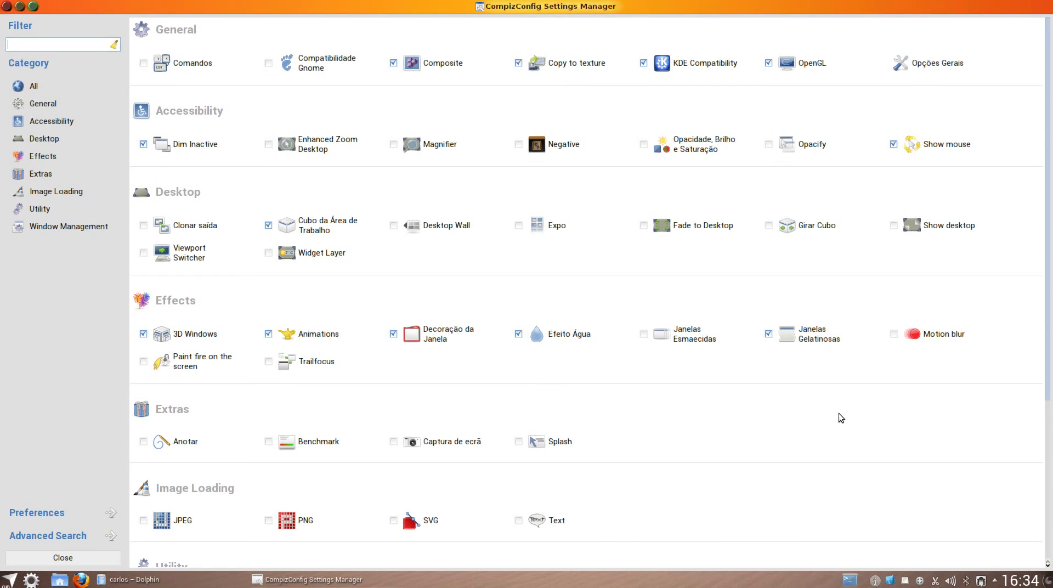
# - Examine the available Compiz plugins across all categories, from General to Window Management
pyautogui.scroll(-5, 838, 414)
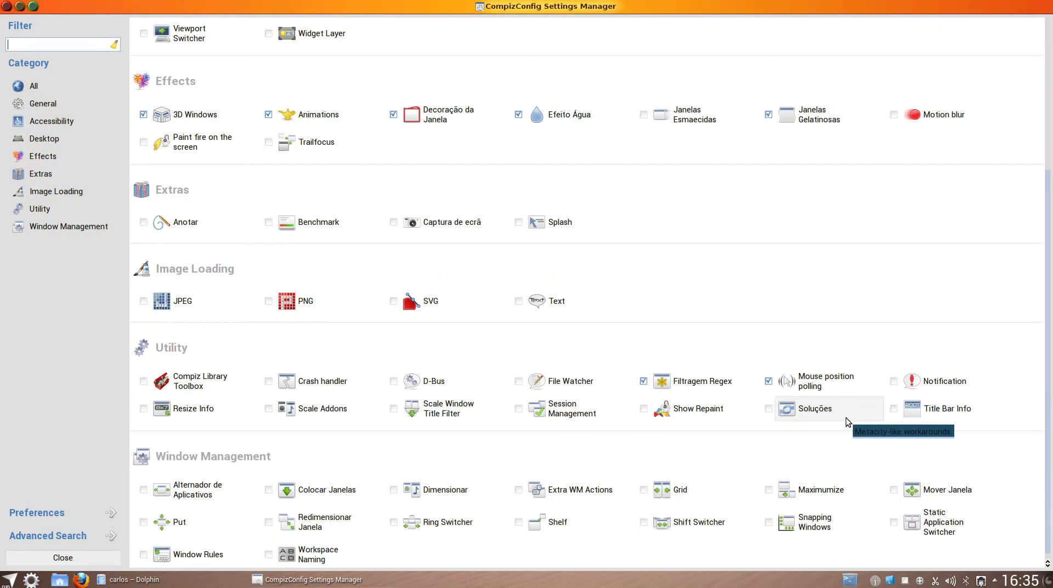
pyautogui.scroll(4, 721, 402)
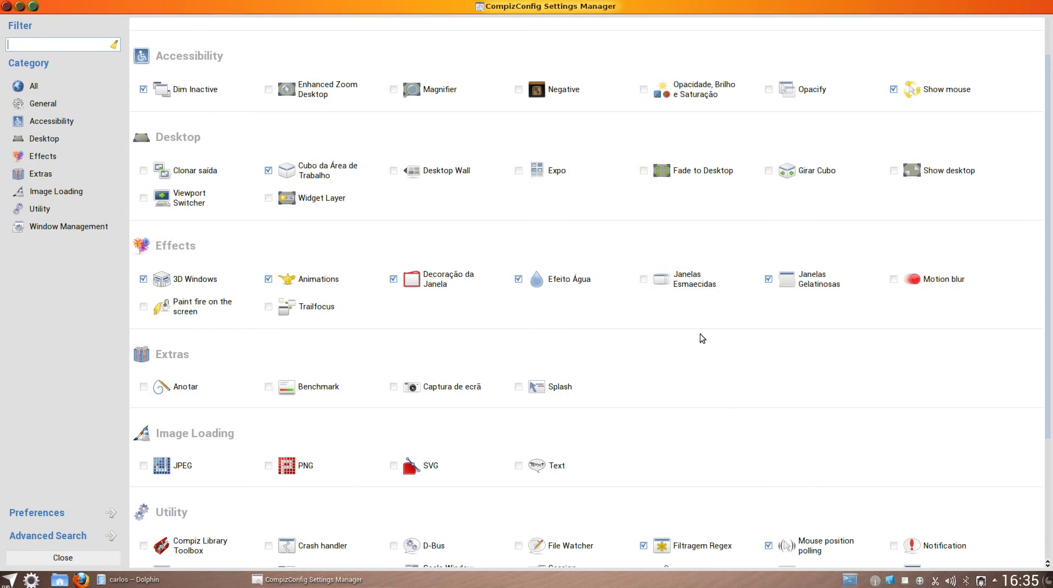
pyautogui.scroll(-2, 712, 405)
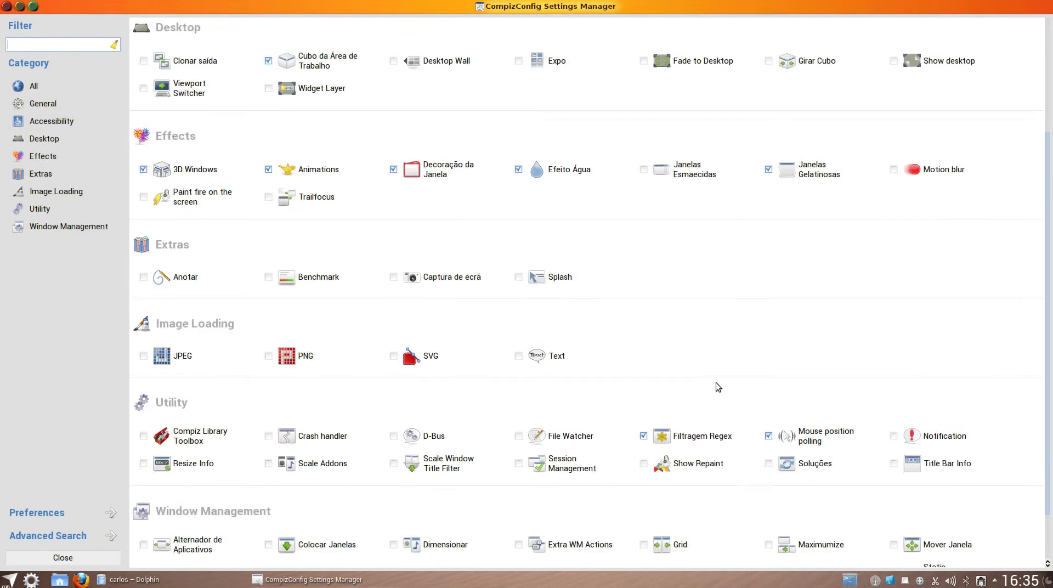
pyautogui.scroll(3, 715, 384)
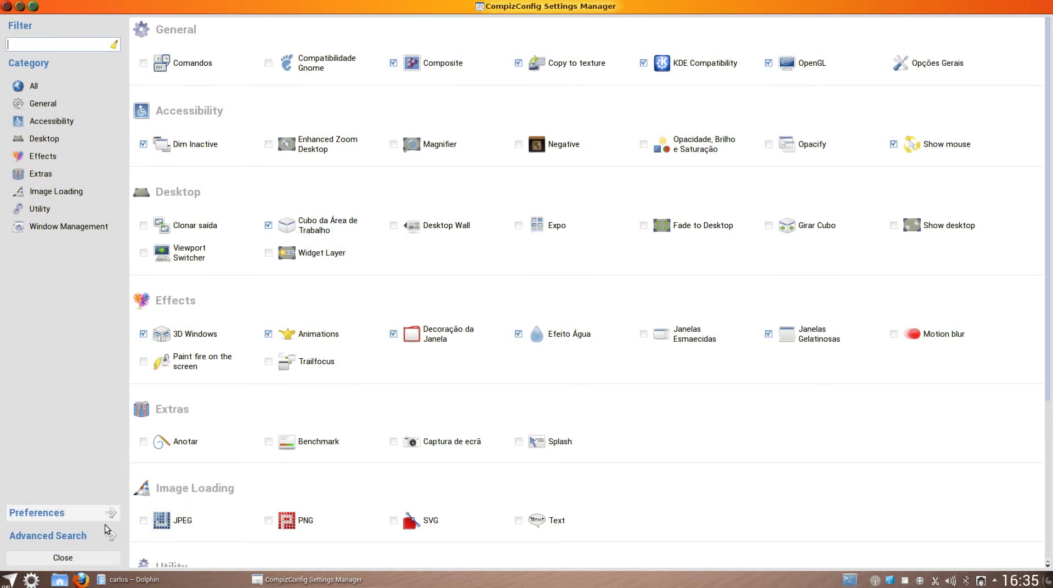
# - Close CompizConfig Settings Manager and minimize the Dolphin window to clear the desktop
pyautogui.click(63, 557)
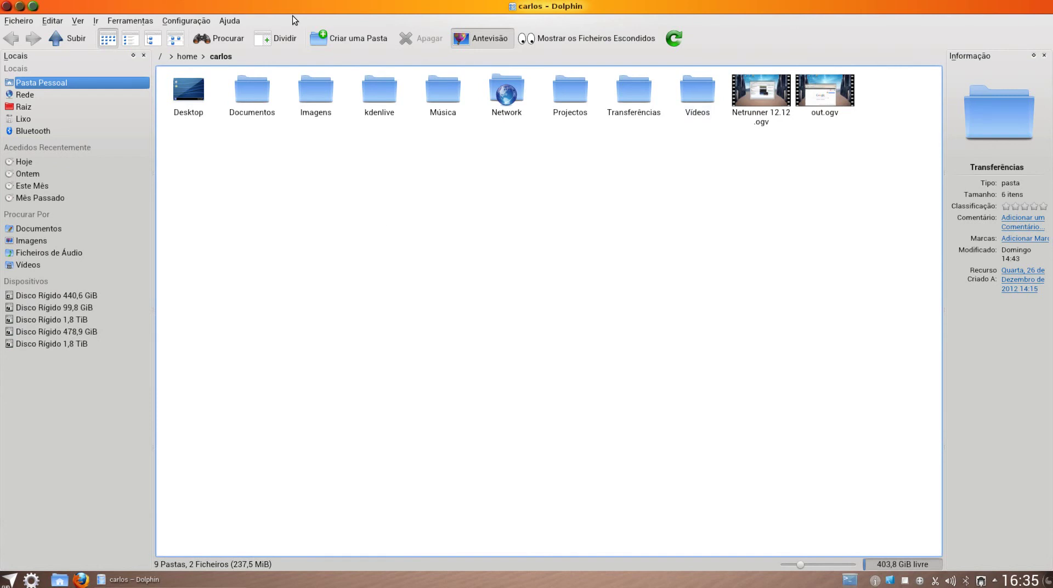
pyautogui.click(19, 7)
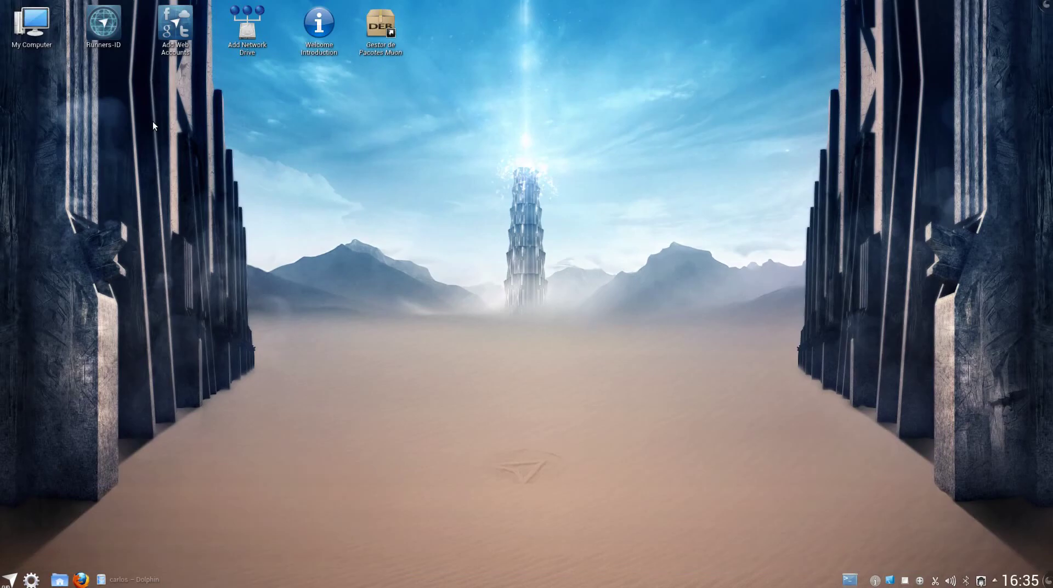